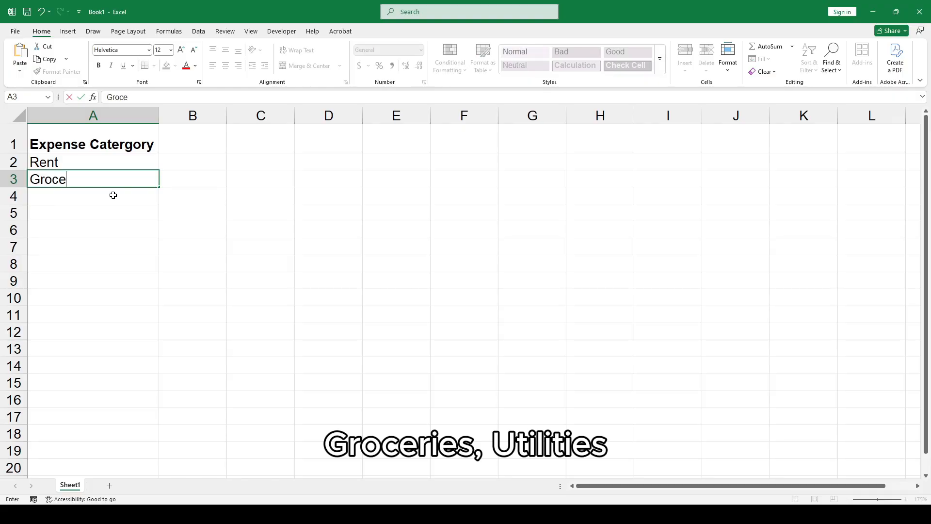
Finish entering the expense categories Groceries, Utilities and Other below Rent in column A.
key(Return)
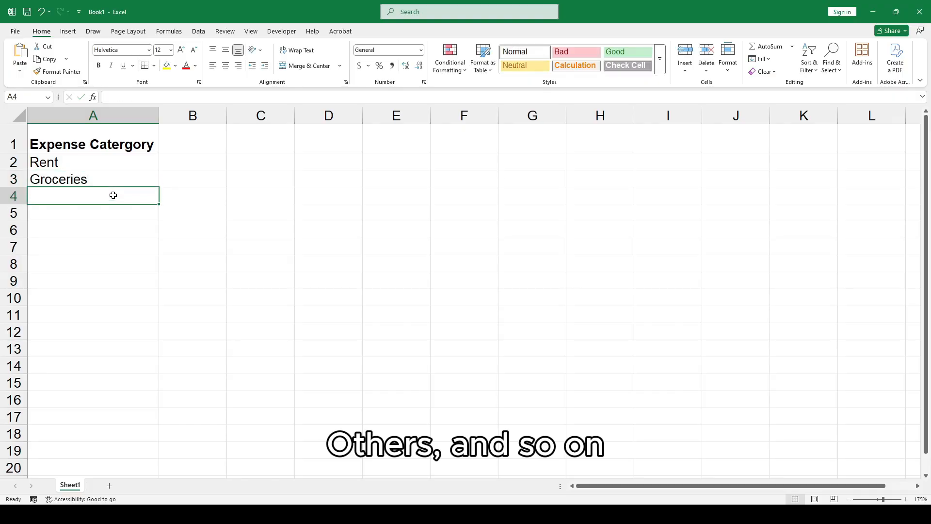
text(Utilities)
key(Return)
text(Other)
key(Return)
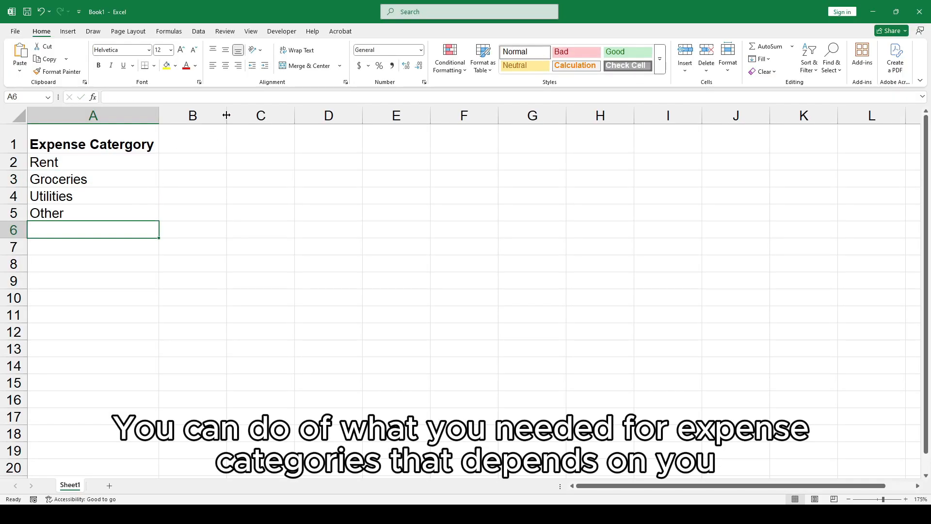
Widen column B to make room for the amounts header.
drag(227, 115, 273, 115)
click(214, 133)
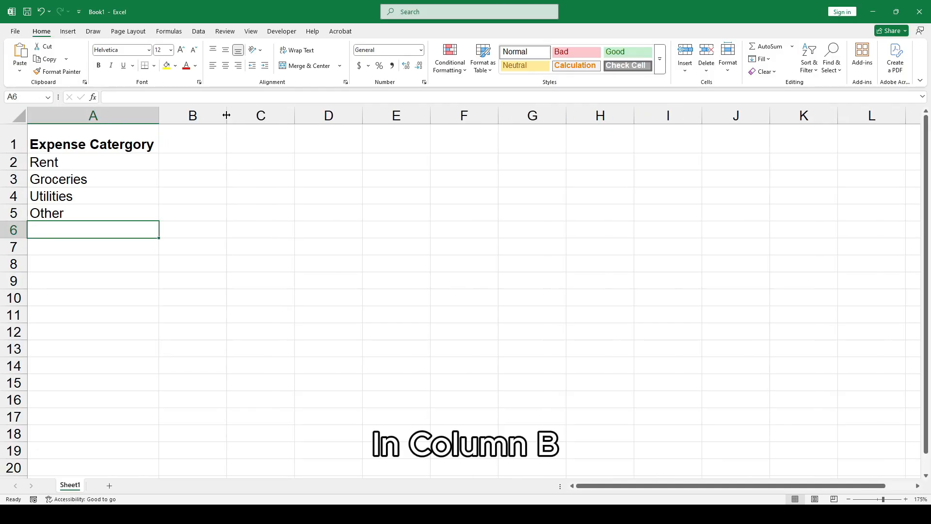
drag(227, 115, 273, 115)
click(223, 130)
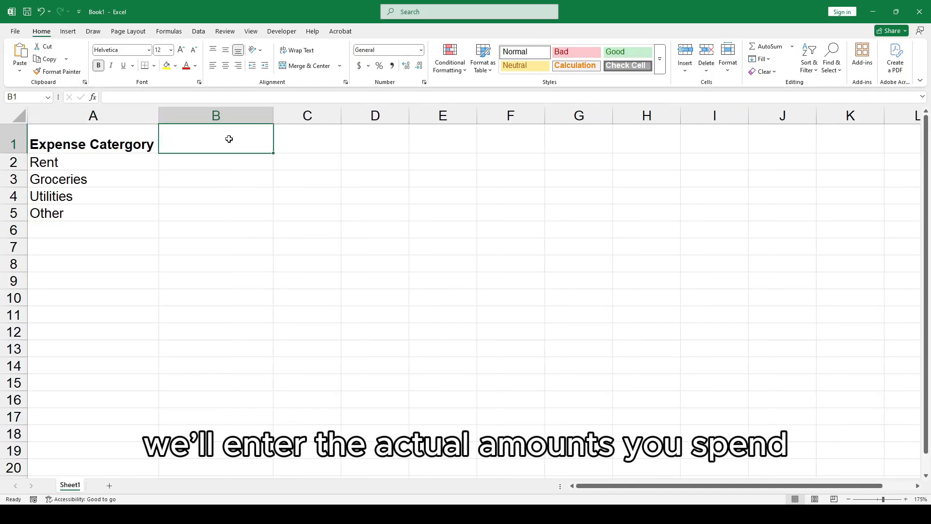
Enter the column headers Actual in B1 and Budget in C1.
text(Actual)
key(Tab)
text(Bu)
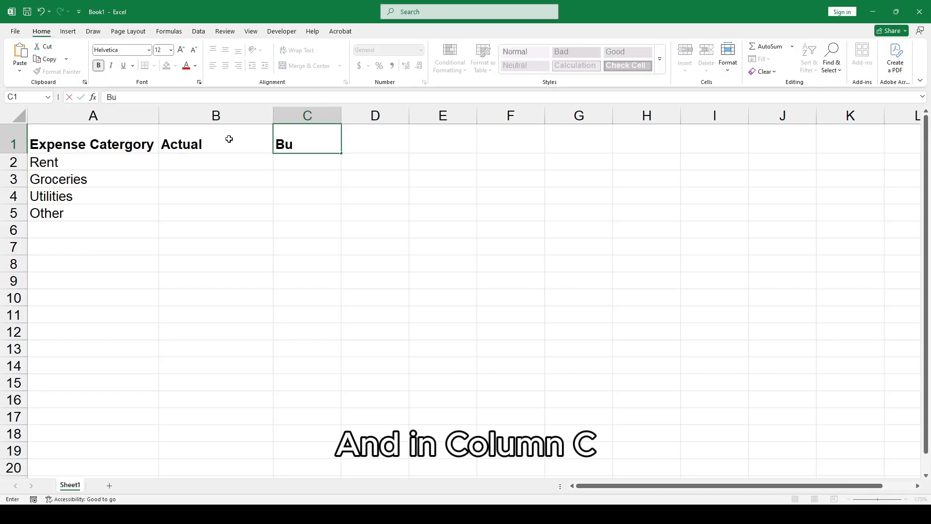
text(dget)
click(228, 197)
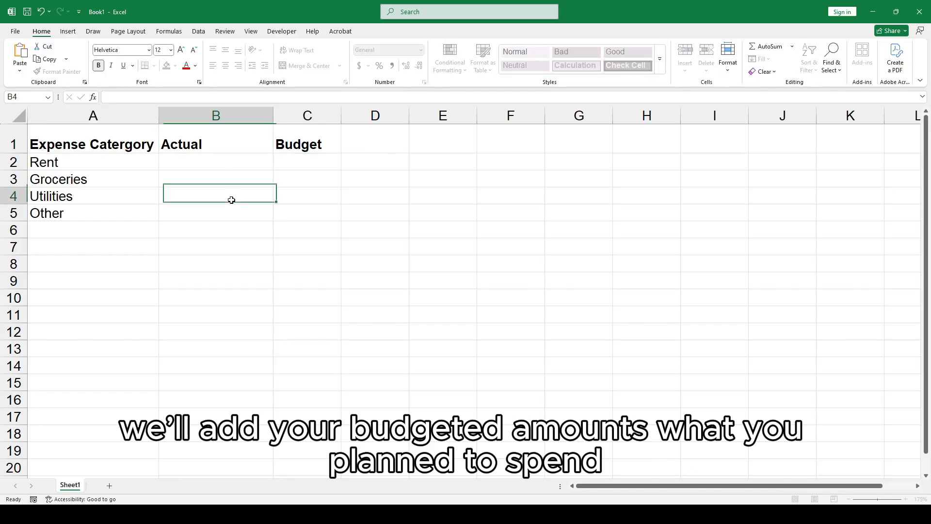
Center the header row's text both horizontally and vertically.
click(14, 144)
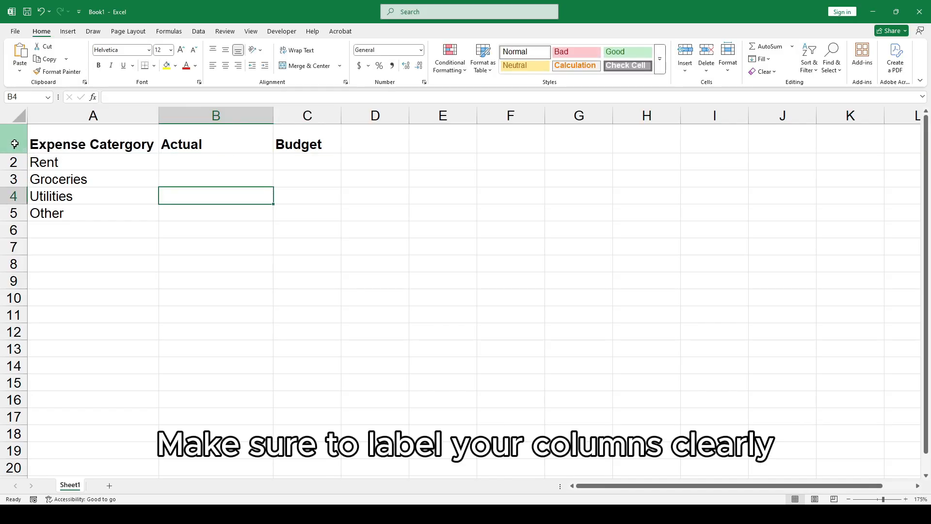
click(13, 143)
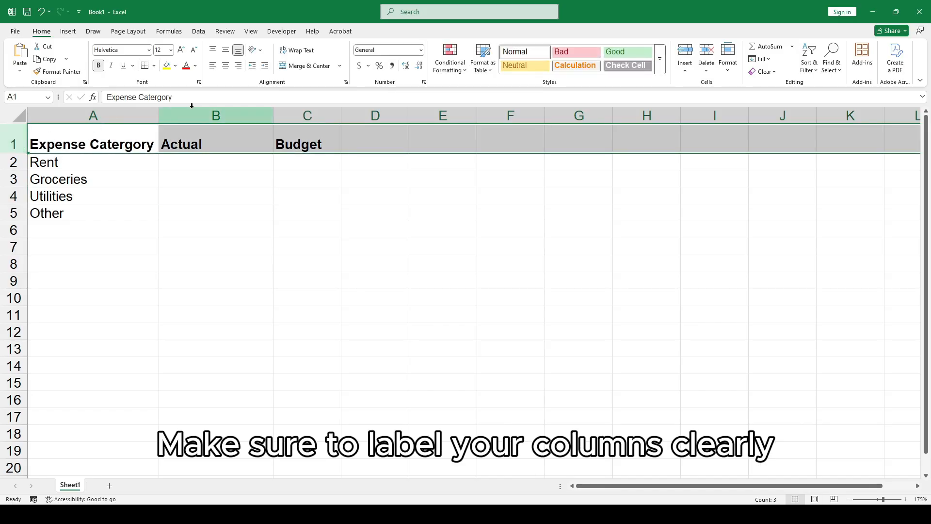
click(225, 65)
click(226, 50)
click(242, 212)
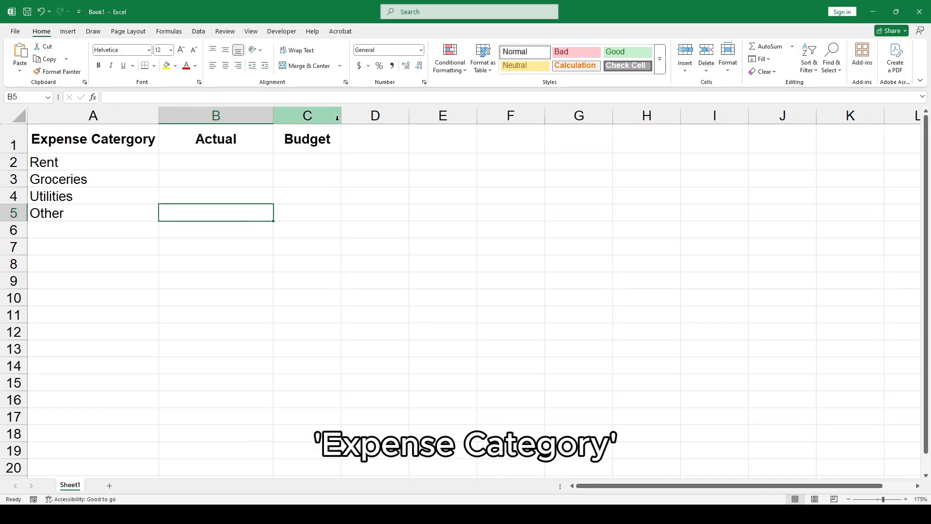
Widen column C and apply the Accounting number format to the amount cells B2:C5.
drag(342, 115, 371, 116)
click(317, 210)
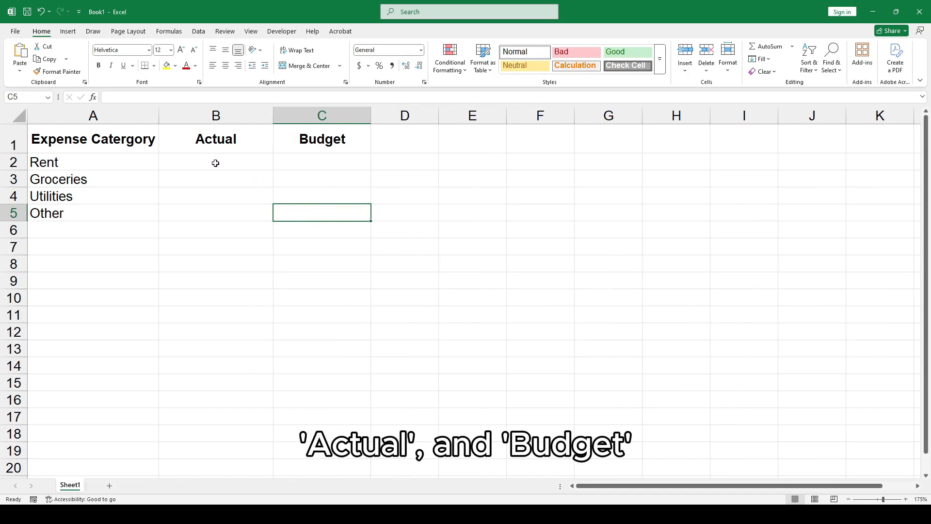
drag(215, 163, 304, 209)
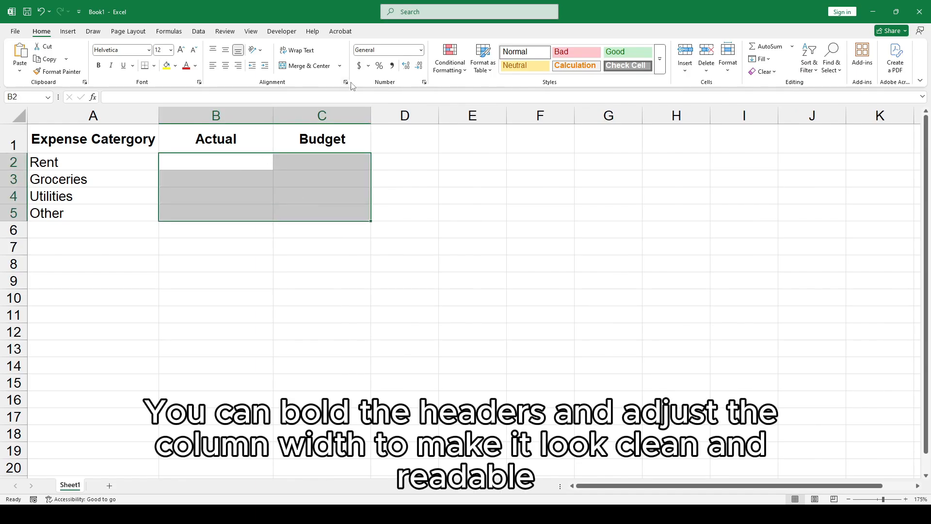
click(359, 66)
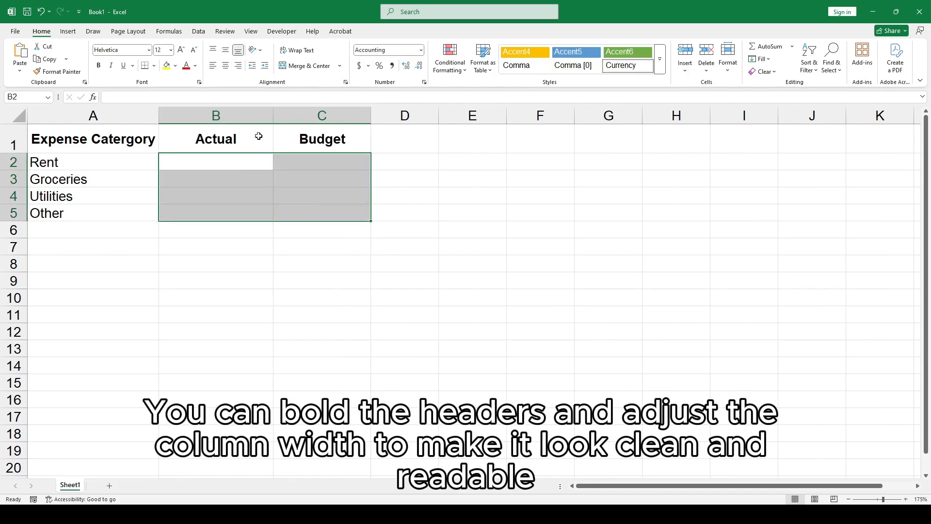
click(207, 164)
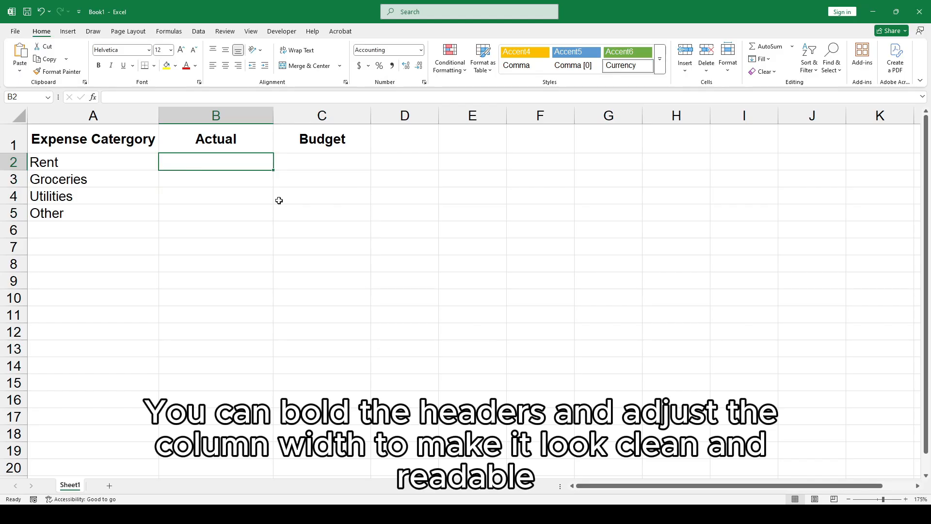
Enter the actual amounts 1000, 400, 150 and 200 for Rent, Groceries, Utilities and Other.
text(1000)
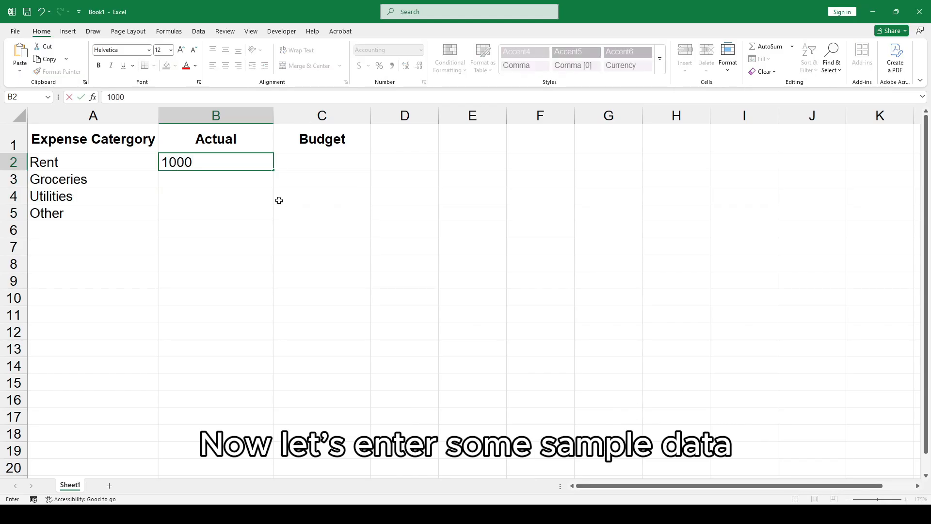
key(Return)
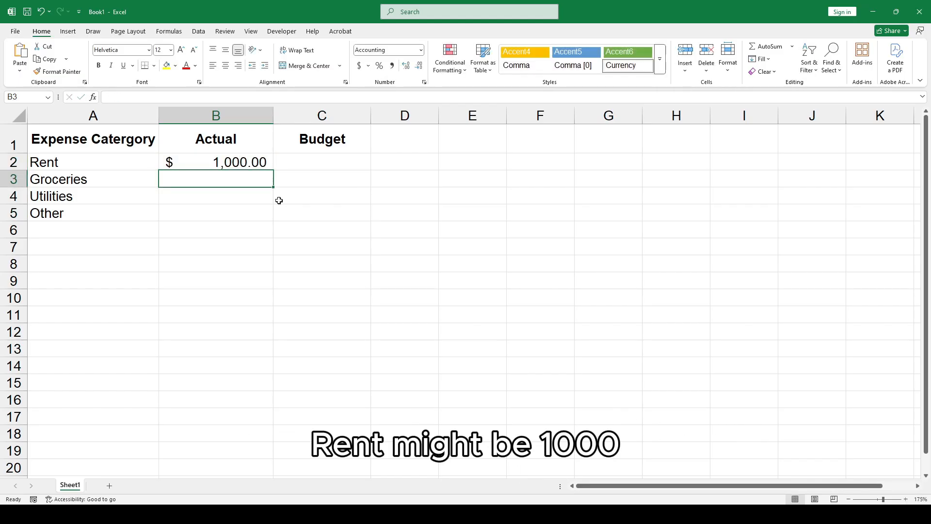
text(400)
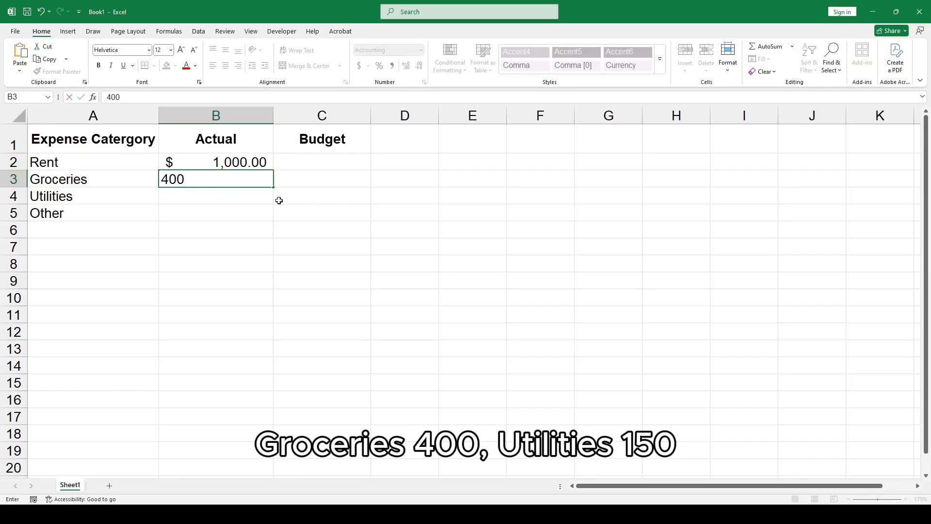
key(Return)
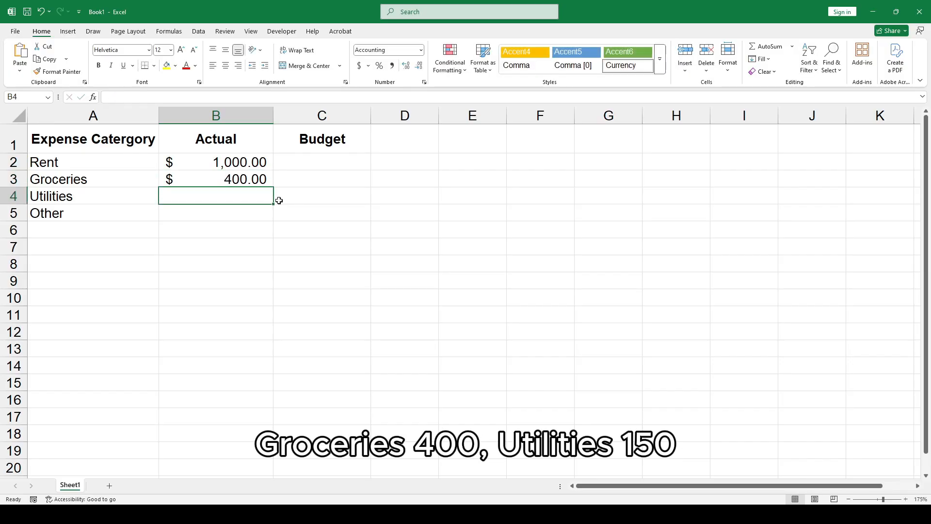
text(150)
key(Return)
text(200)
key(Tab)
Enter the budget amounts 1000, 300, 150 and 100 in the Budget column.
key(Up)
key(Up)
key(Up)
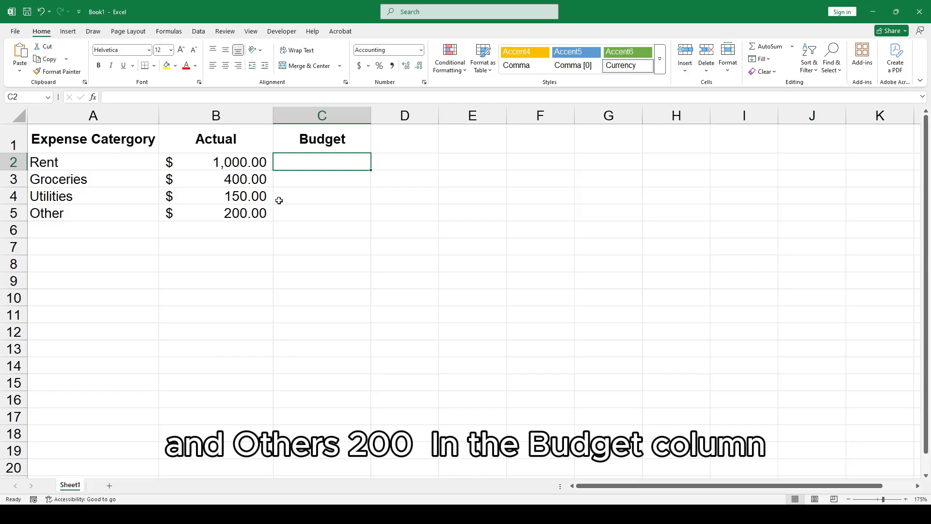
text(1000)
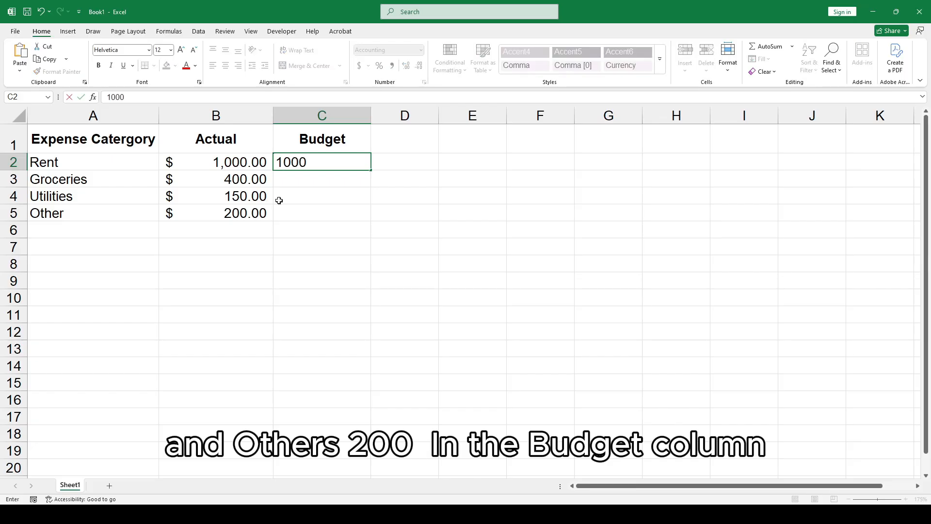
key(Return)
text(300)
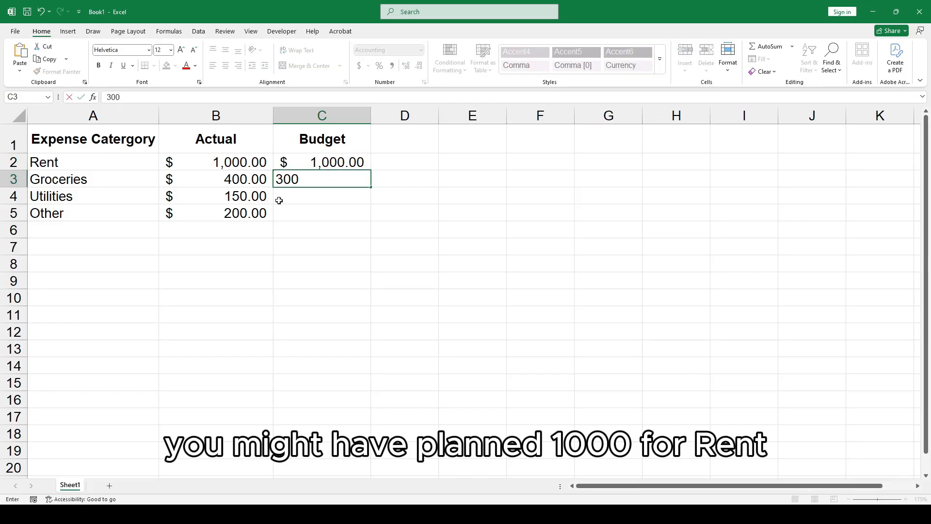
key(Return)
text(150)
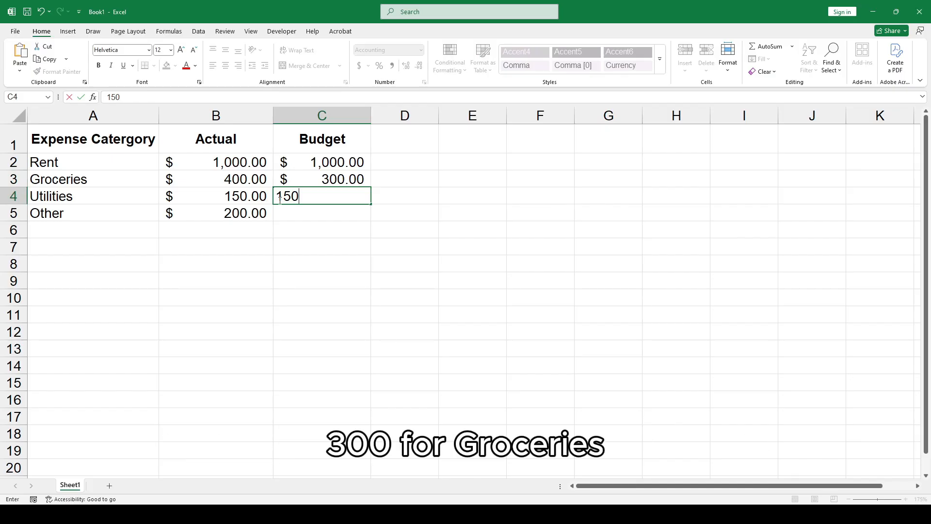
key(Return)
text(100)
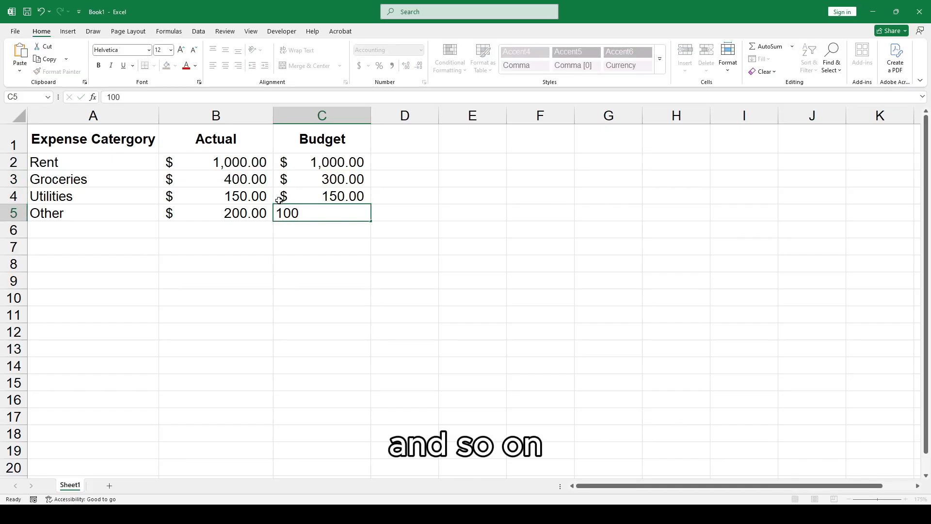
key(Return)
Add a bold Total label in cell A6 below the categories.
key(Home)
text(Total)
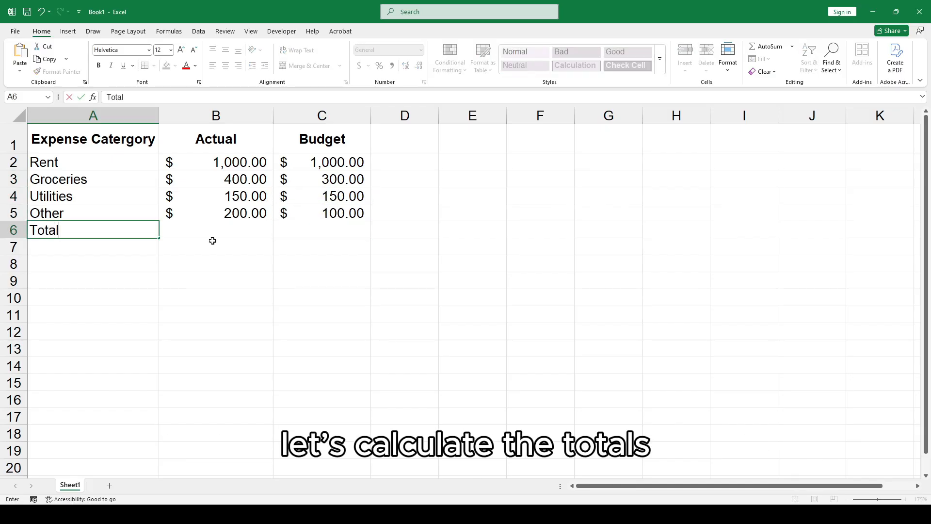
key(Return)
click(146, 225)
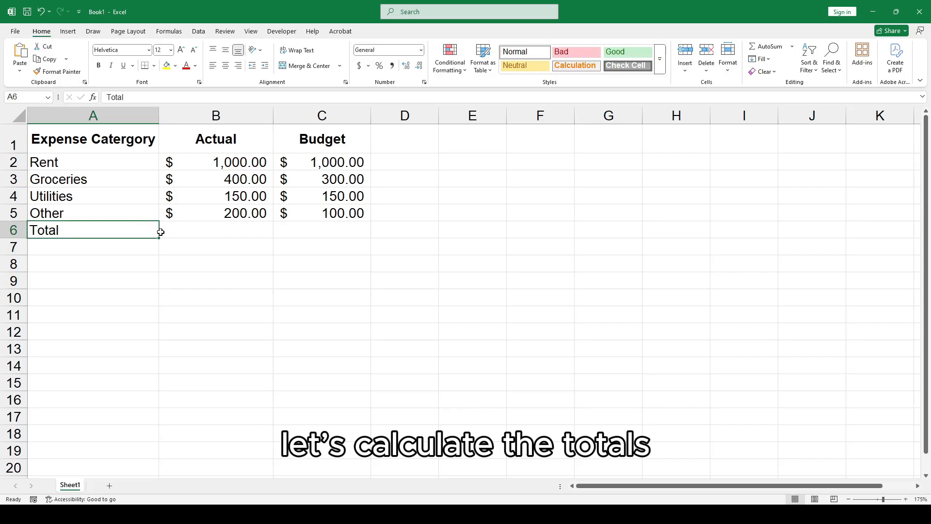
key(ctrl+b)
Enter the formula =SUM(B2:B5) in B6 to total the actual expenses.
key(Tab)
text(=sum)
key(Tab)
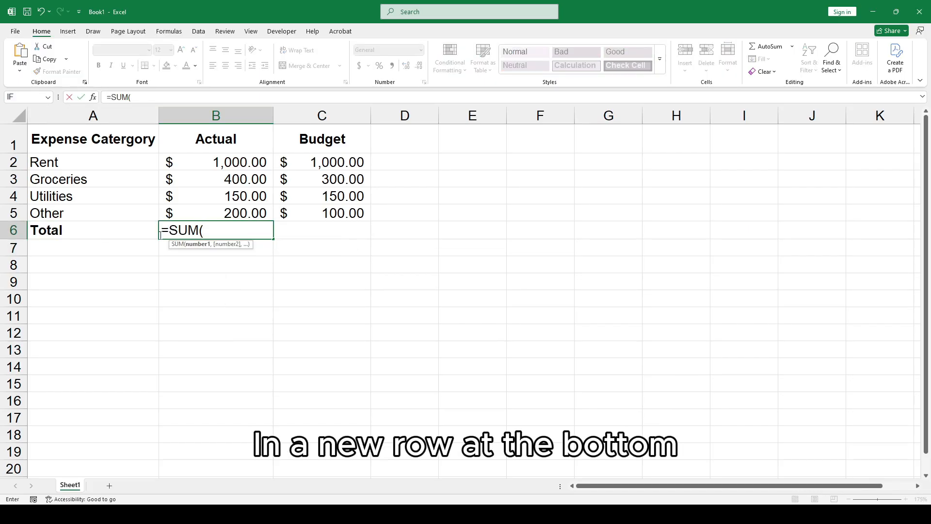
drag(226, 163, 225, 207)
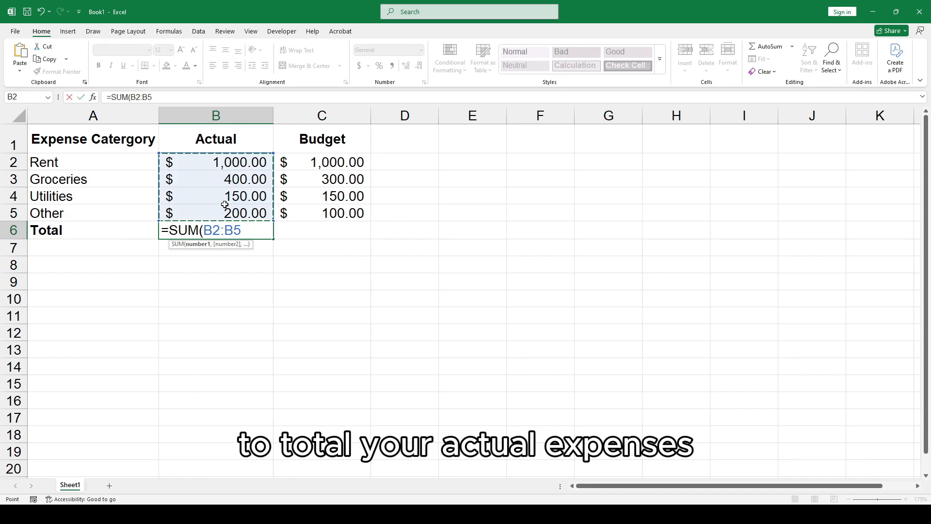
key(Return)
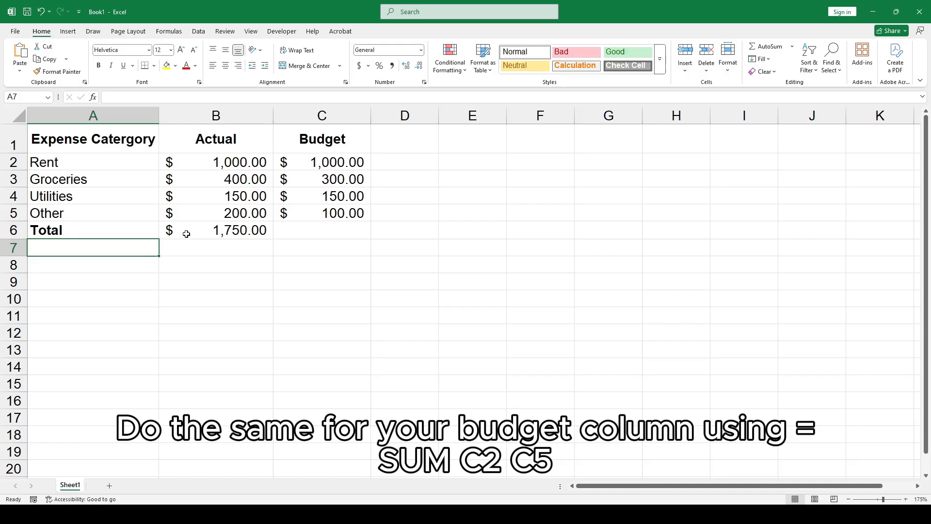
Copy the total formula from B6 across to C6 for the budget column.
click(304, 228)
click(264, 230)
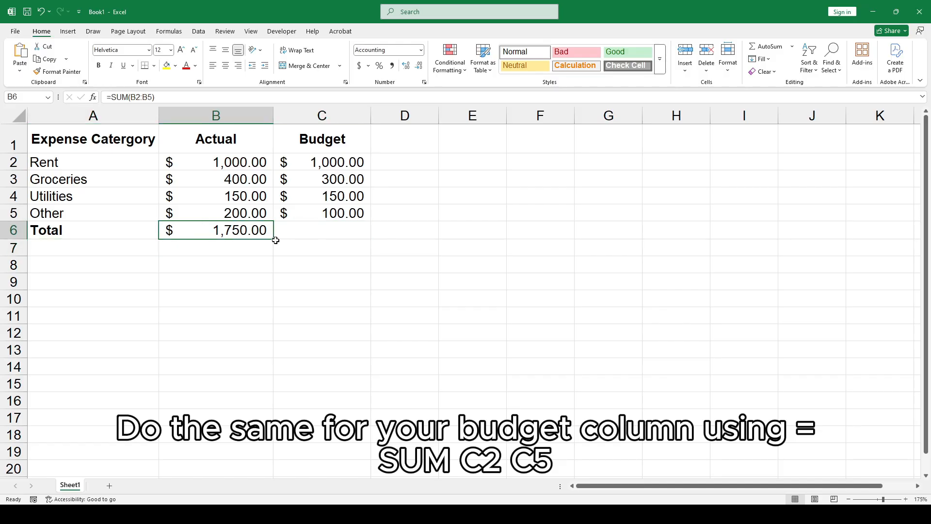
drag(276, 240, 325, 241)
Make both total amounts in B6:C6 bold.
click(325, 231)
drag(252, 231, 320, 231)
key(ctrl+b)
click(189, 236)
Apply All Borders to the whole table A1:C6.
click(104, 148)
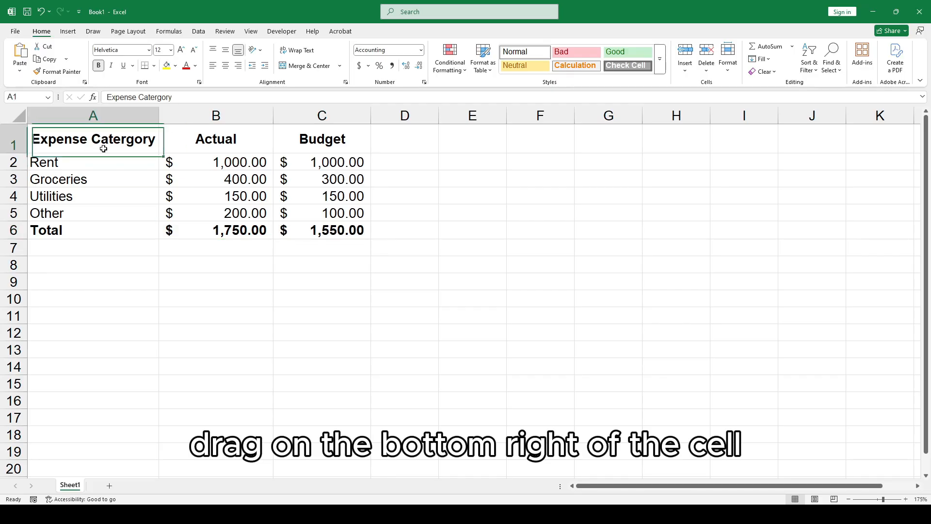
drag(104, 149, 322, 224)
drag(103, 148, 321, 223)
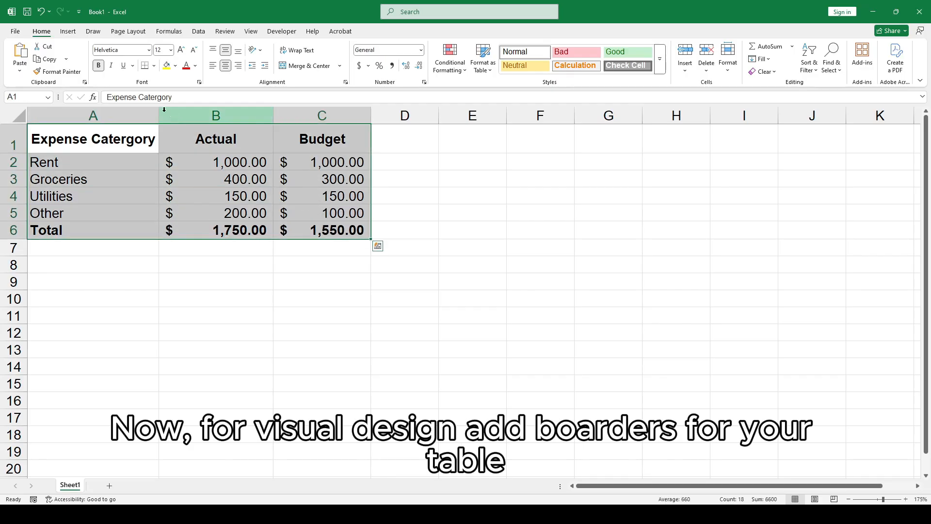
click(154, 66)
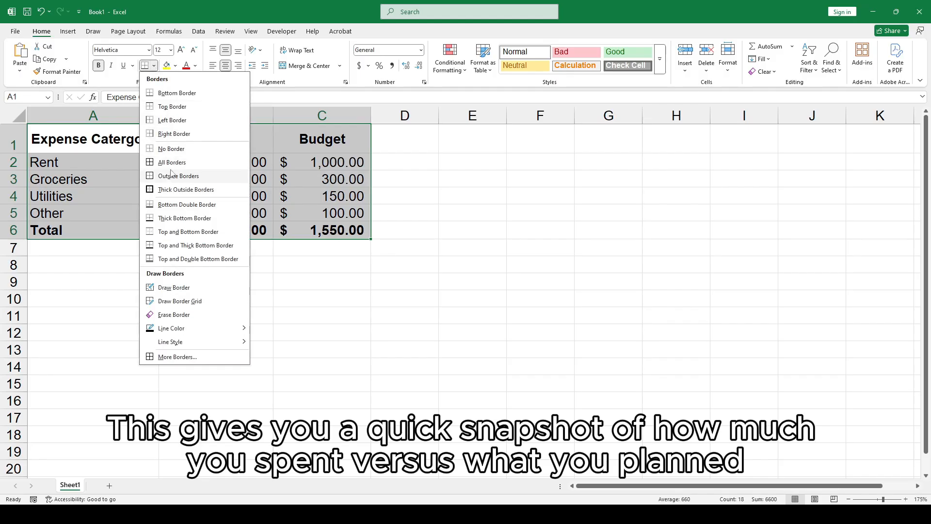
click(150, 162)
click(222, 249)
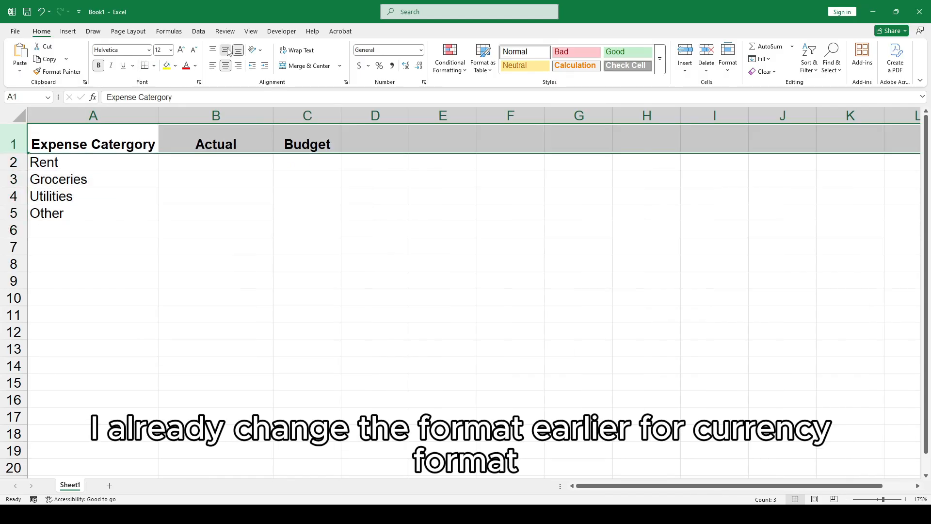
click(238, 216)
drag(341, 115, 371, 115)
key(Right)
drag(213, 163, 306, 206)
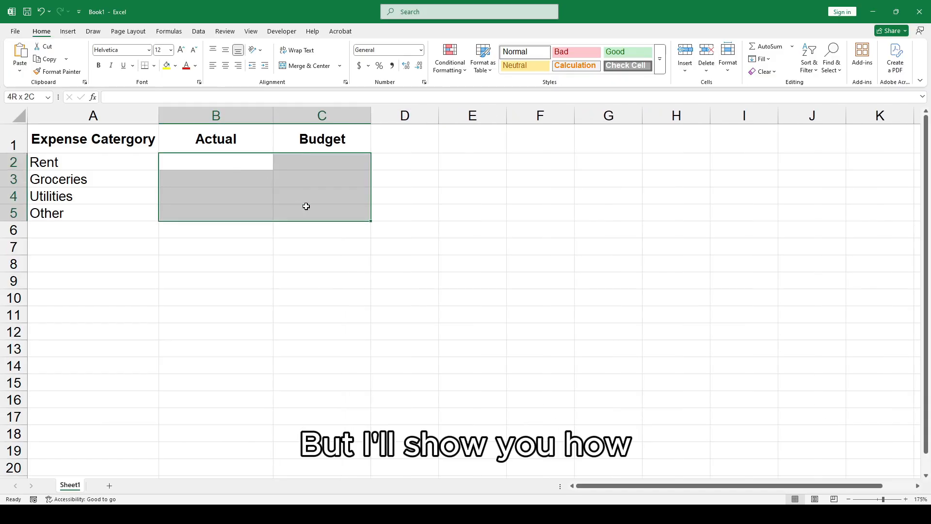
click(359, 66)
click(208, 163)
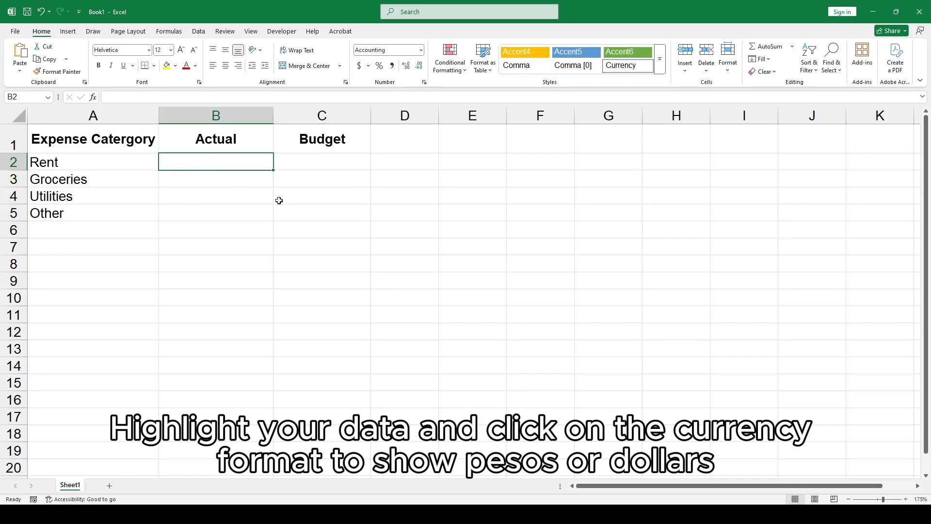
text(10)
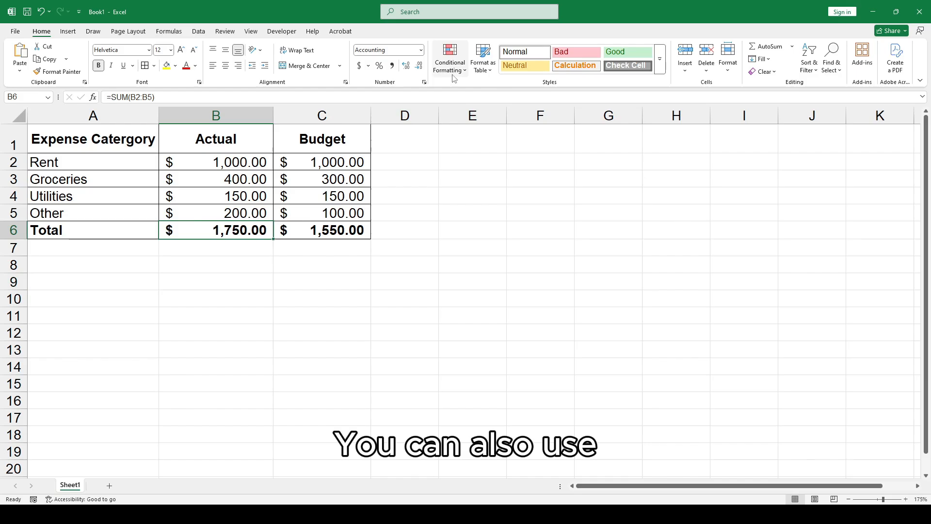
Add a Greater Than conditional format to B6 that applies Light Red Fill with Dark Red Text when it exceeds C6.
click(454, 68)
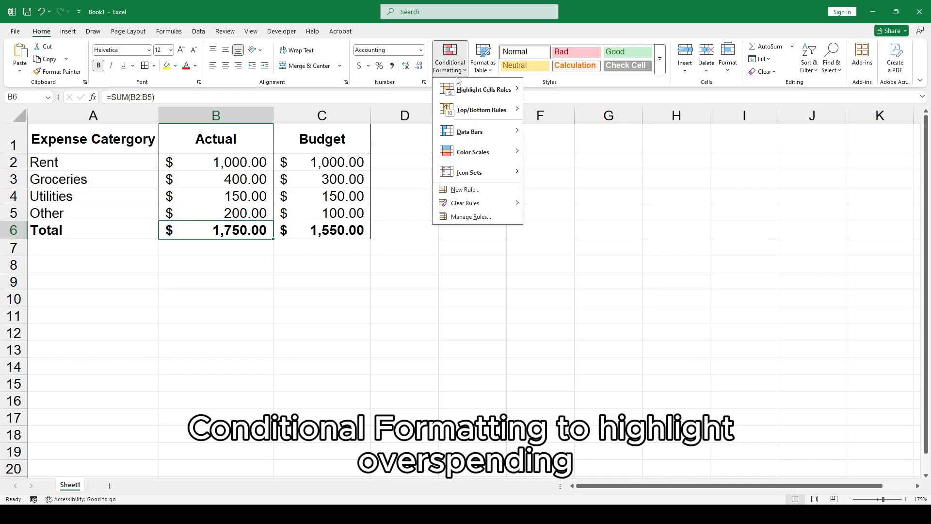
mouse_move(484, 90)
click(562, 92)
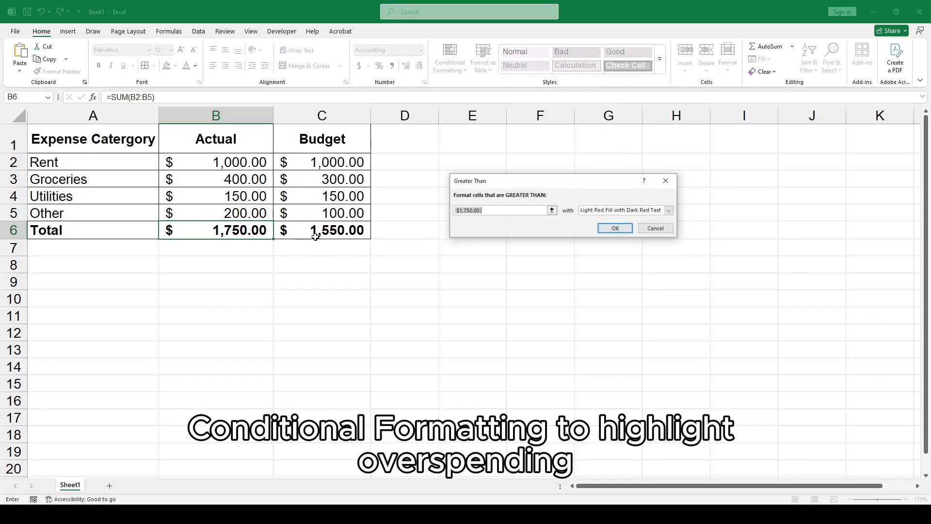
click(552, 210)
click(330, 230)
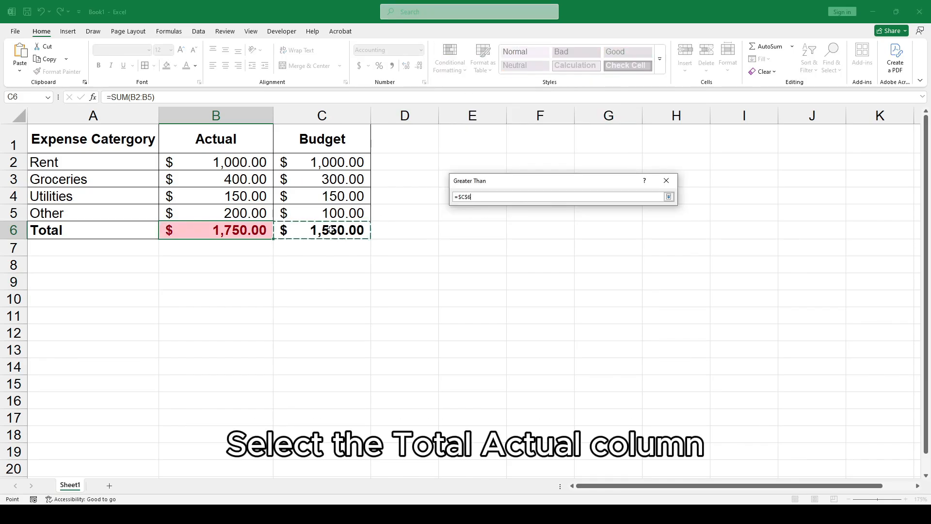
key(Return)
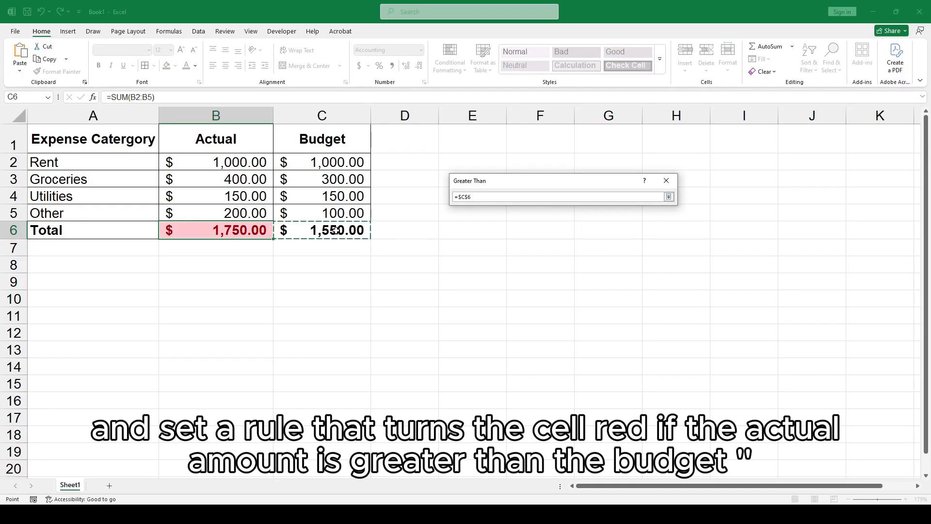
key(Return)
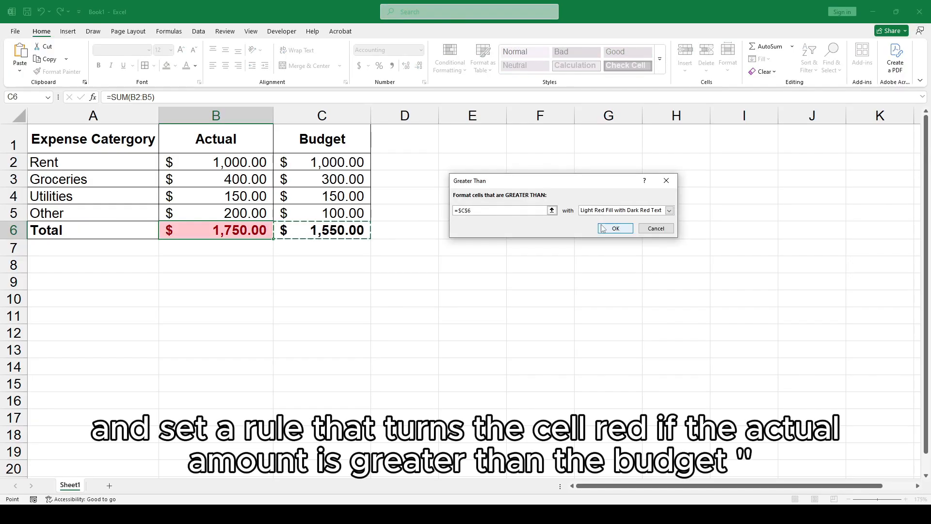
click(601, 225)
click(291, 246)
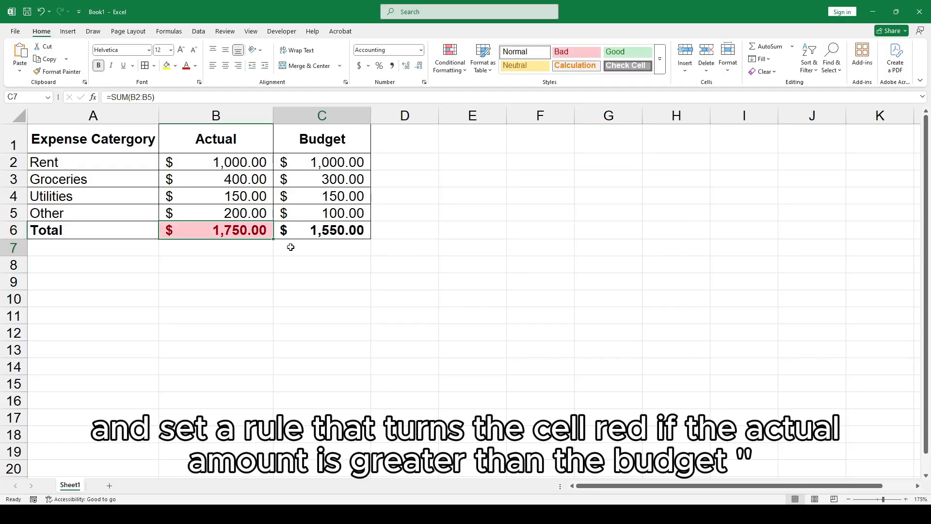
Select the categories and actual amounts A1:B5 and insert a 2-D pie chart.
click(262, 232)
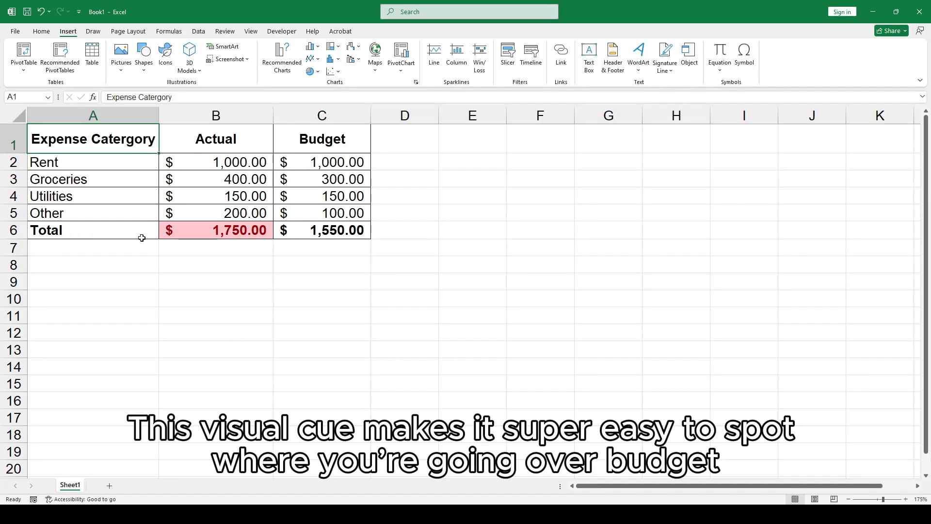
drag(114, 140, 237, 225)
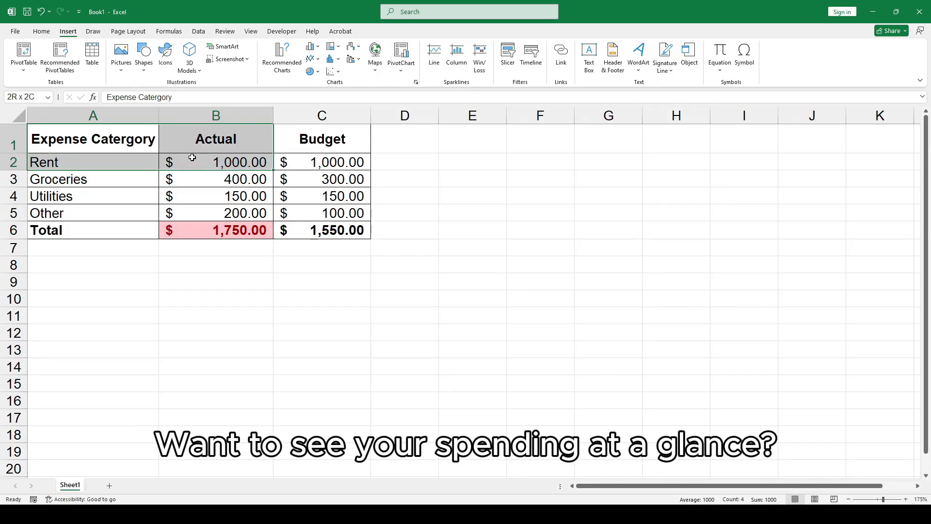
drag(191, 156, 240, 209)
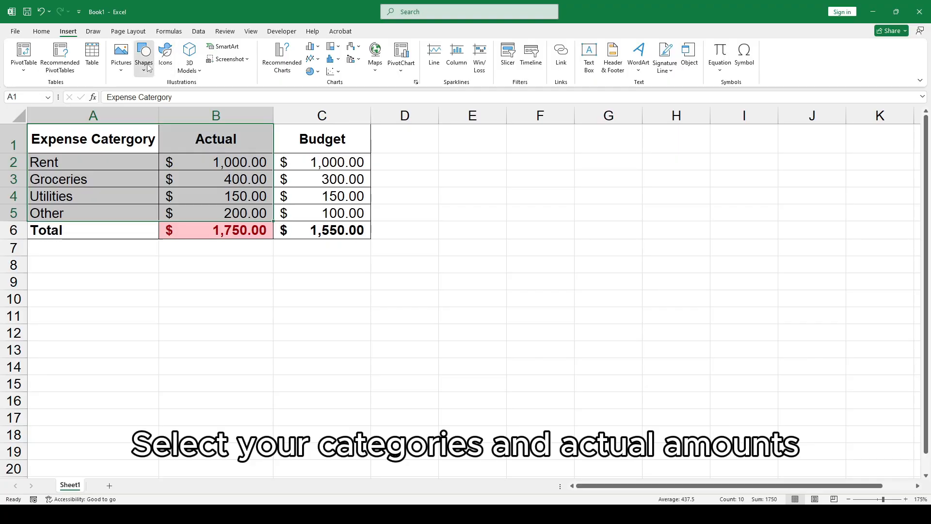
click(148, 68)
click(313, 71)
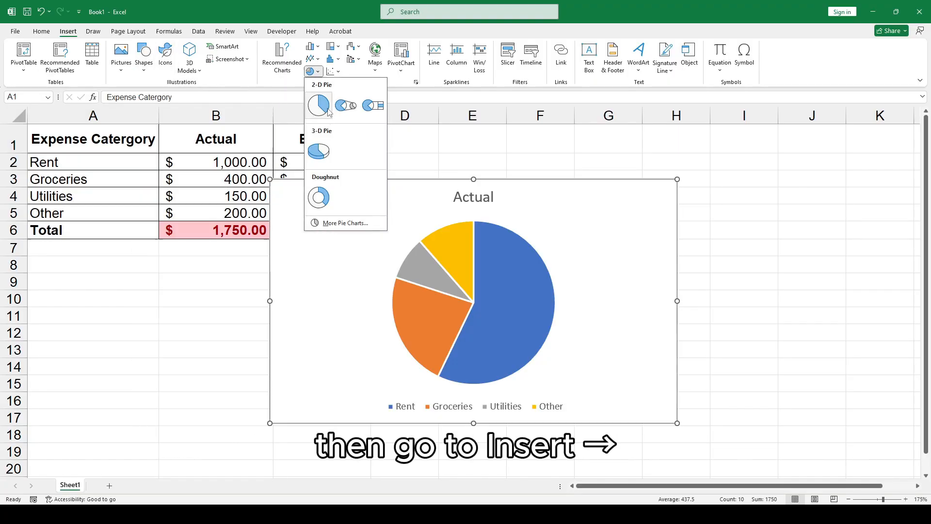
click(319, 105)
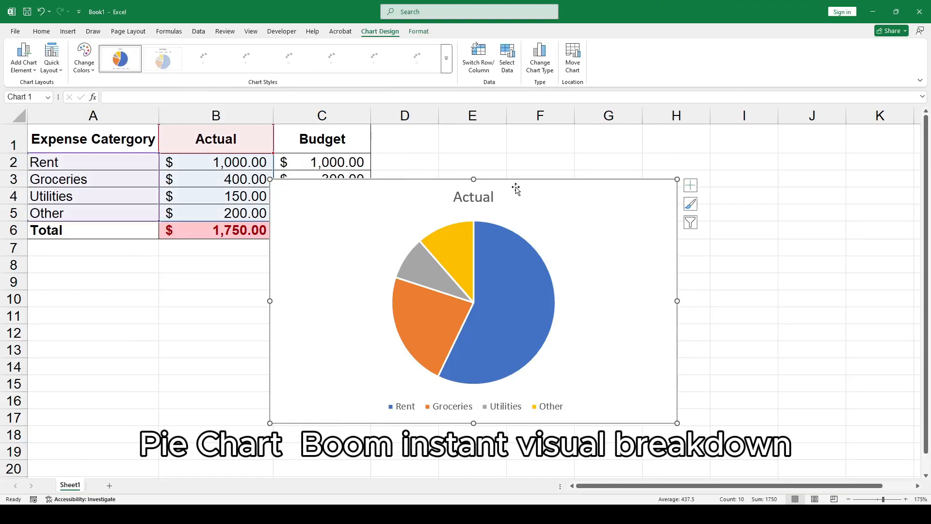
Move and resize the pie chart to sit below the table.
drag(516, 188, 327, 206)
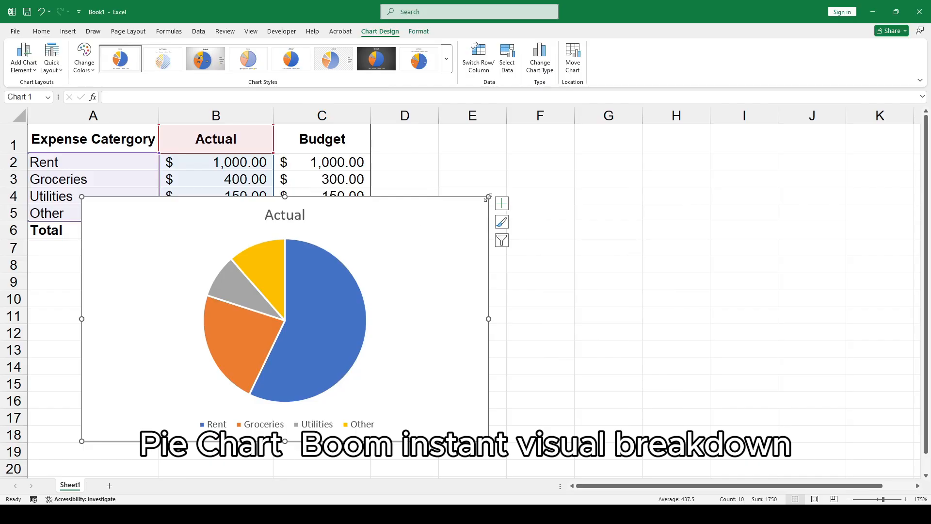
drag(488, 196, 364, 252)
drag(286, 262, 254, 277)
click(213, 349)
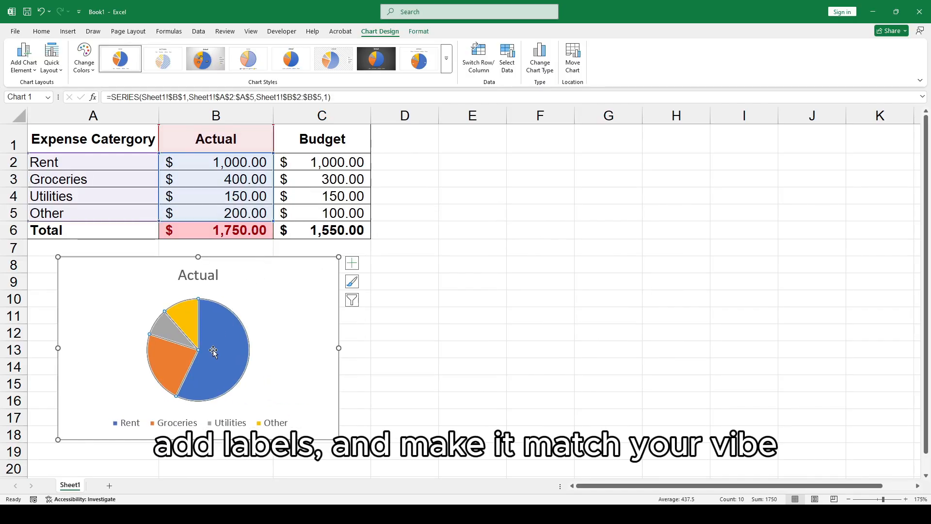
Change the pie chart's color palette.
click(84, 62)
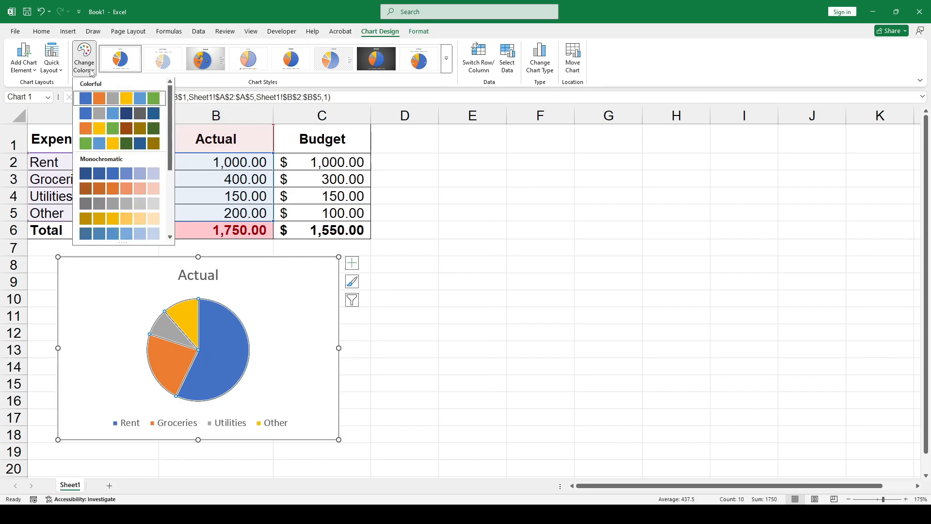
click(97, 116)
click(87, 62)
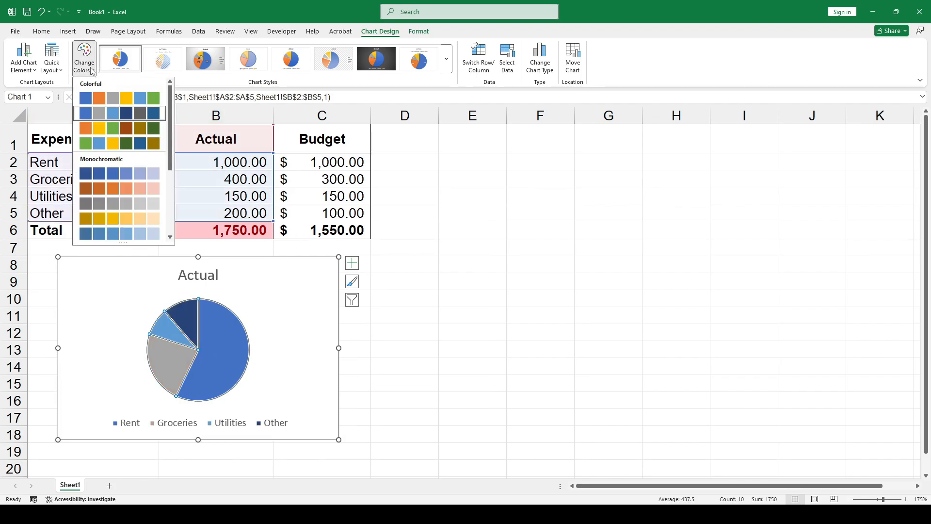
key(Escape)
key(ctrl+z)
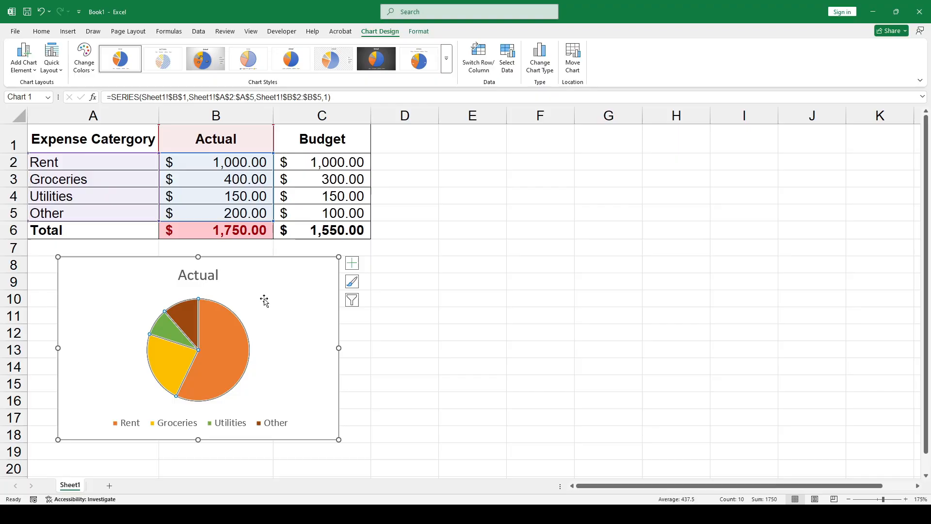
Turn on data labels for the pie chart.
click(352, 263)
click(375, 284)
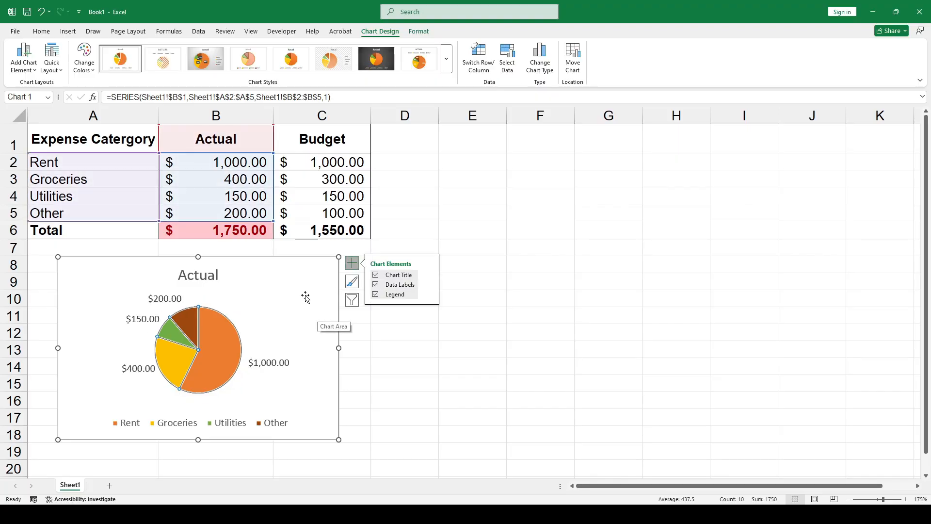
click(406, 331)
click(330, 283)
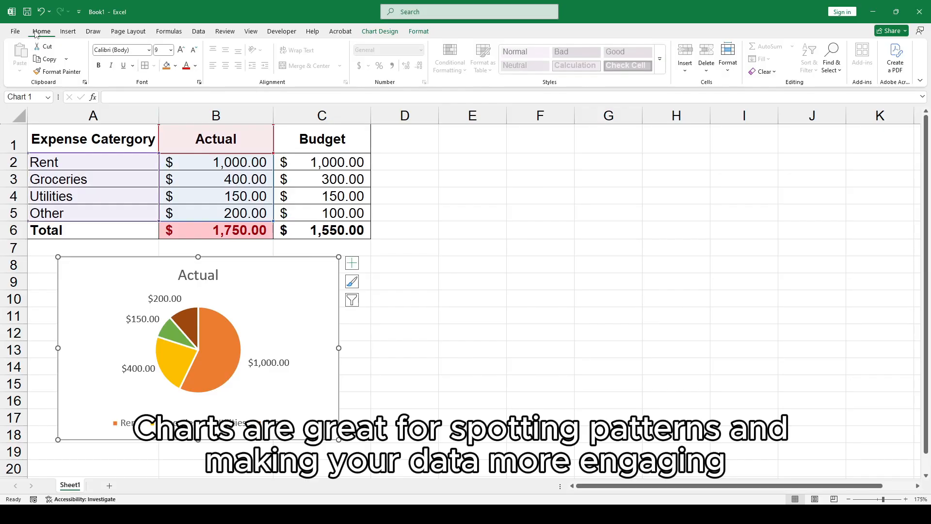
Set the chart's font to Helvetica.
click(113, 50)
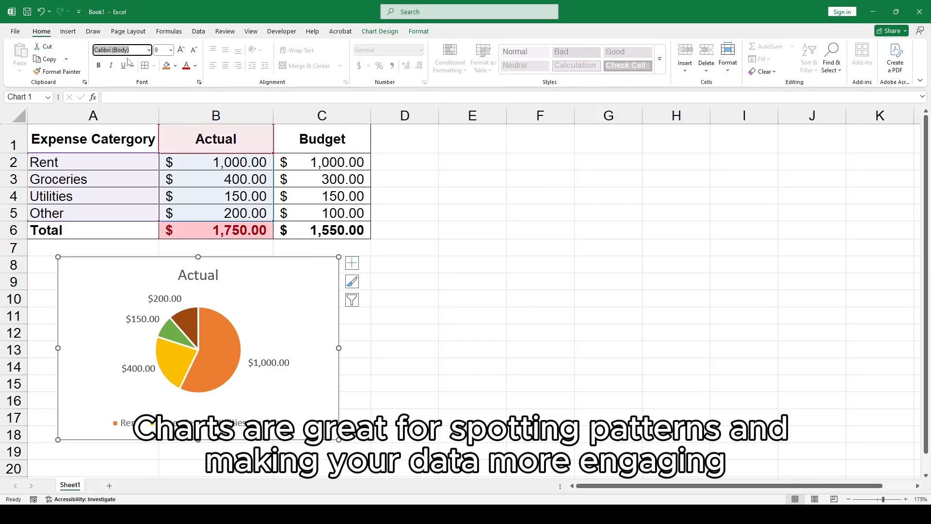
text(Helvetica)
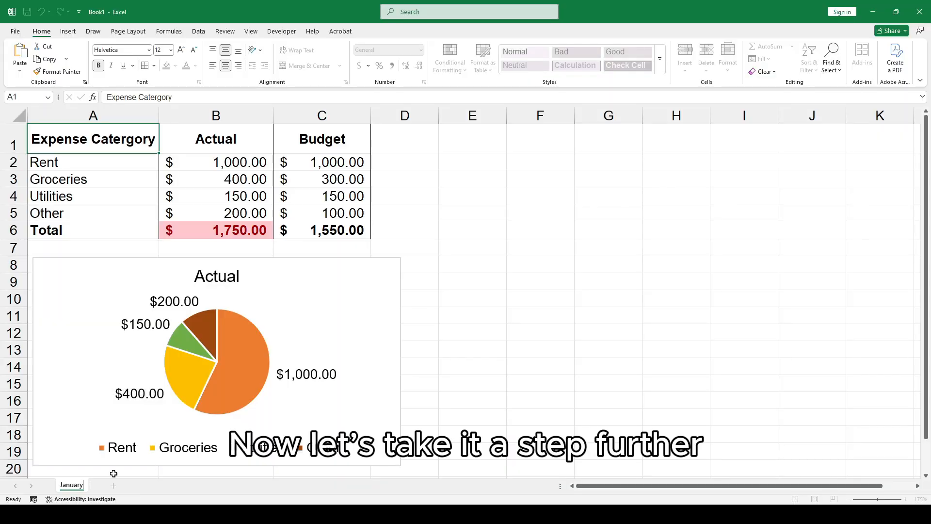
Duplicate the January sheet as a copy.
click(113, 474)
right_click(77, 485)
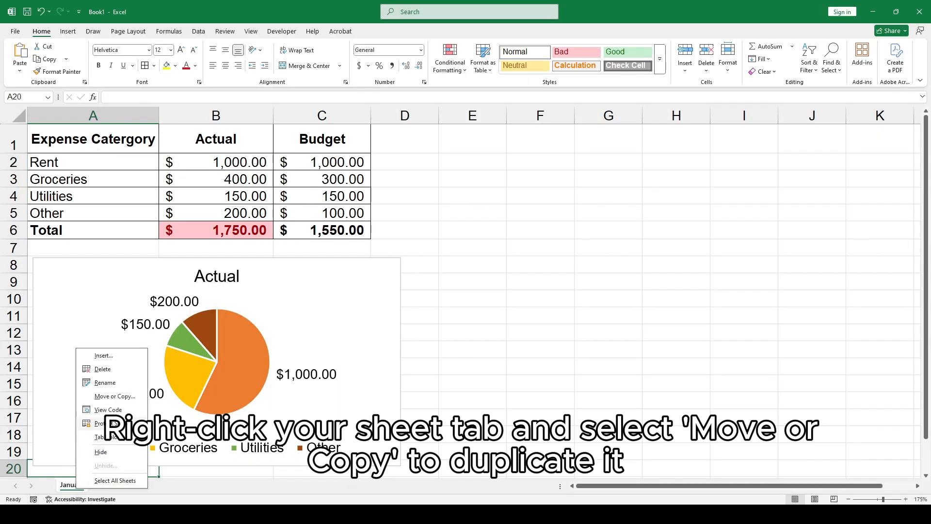
click(109, 396)
click(61, 398)
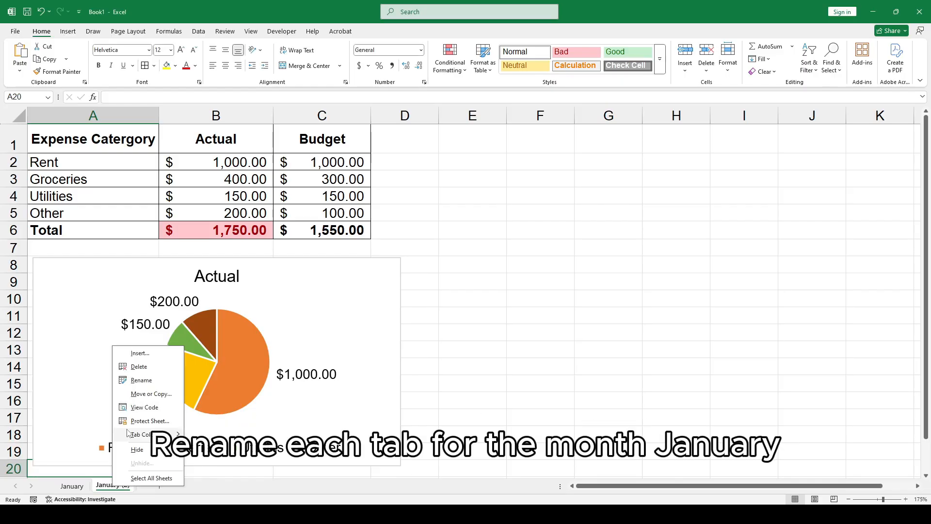
Rename the copied sheet to February.
click(142, 384)
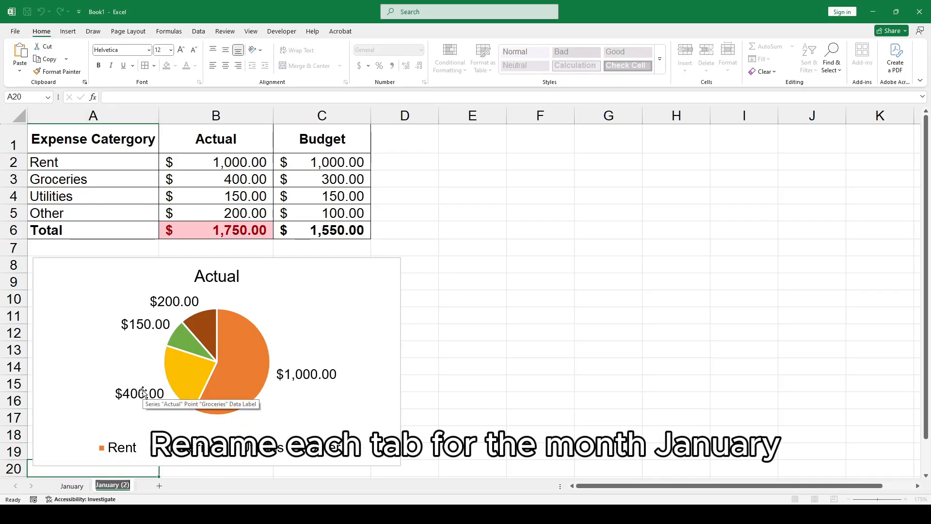
text(February)
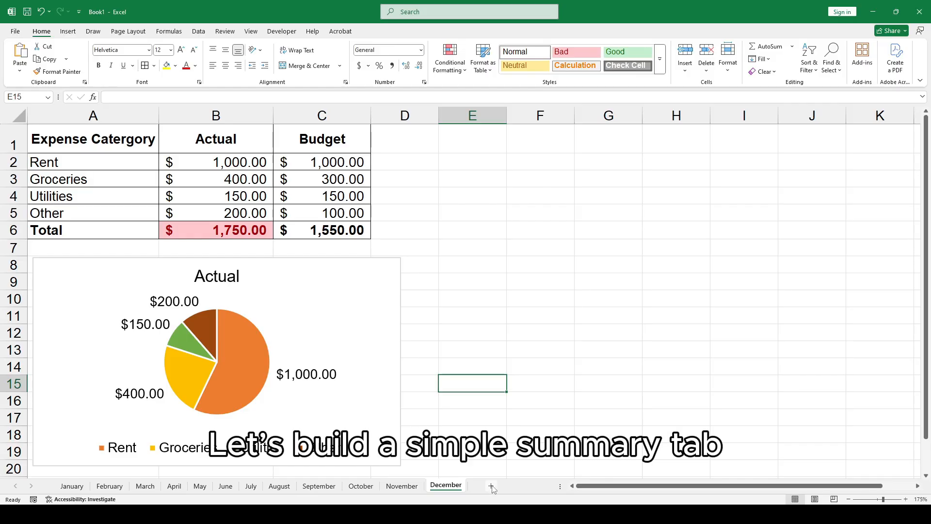
Rename the new sheet after December to Summary.
click(495, 487)
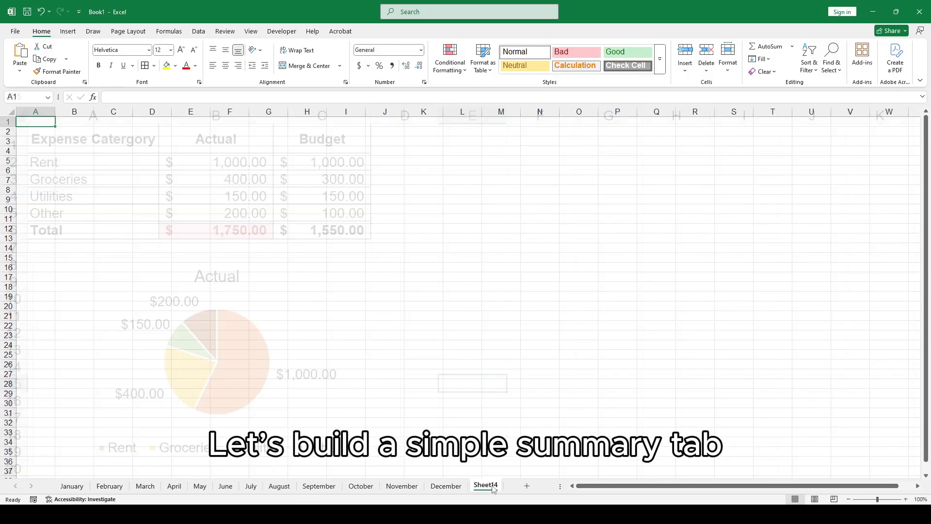
right_click(487, 491)
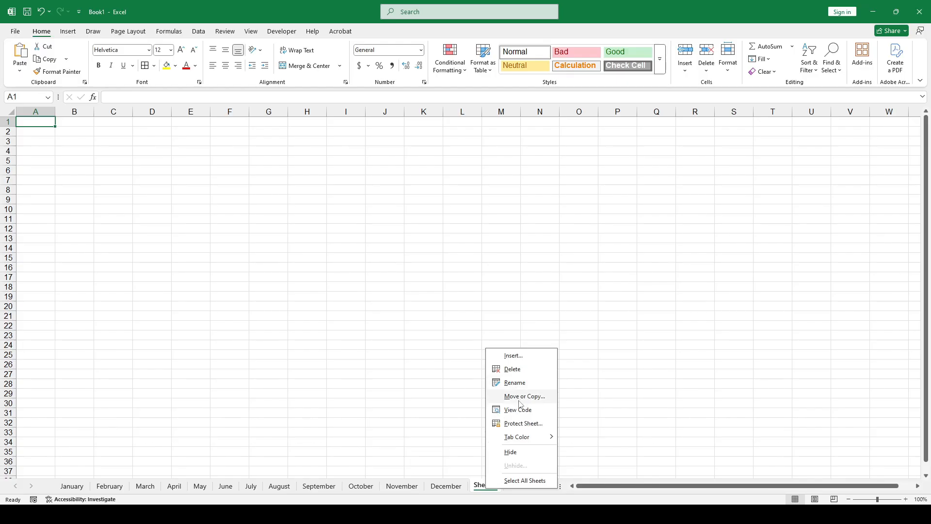
click(512, 384)
text(Summary)
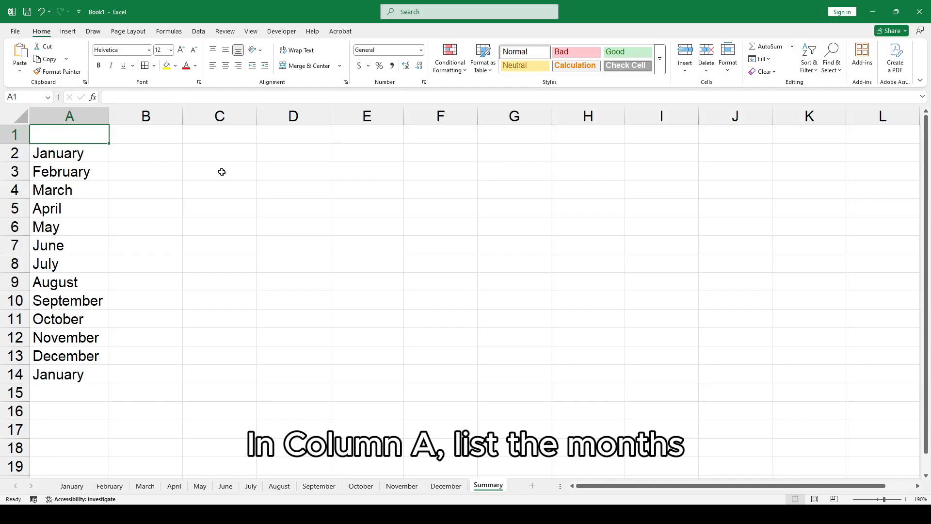
Enter the header Month in A1 and link B2 to January's total with =January!B6.
text(Month)
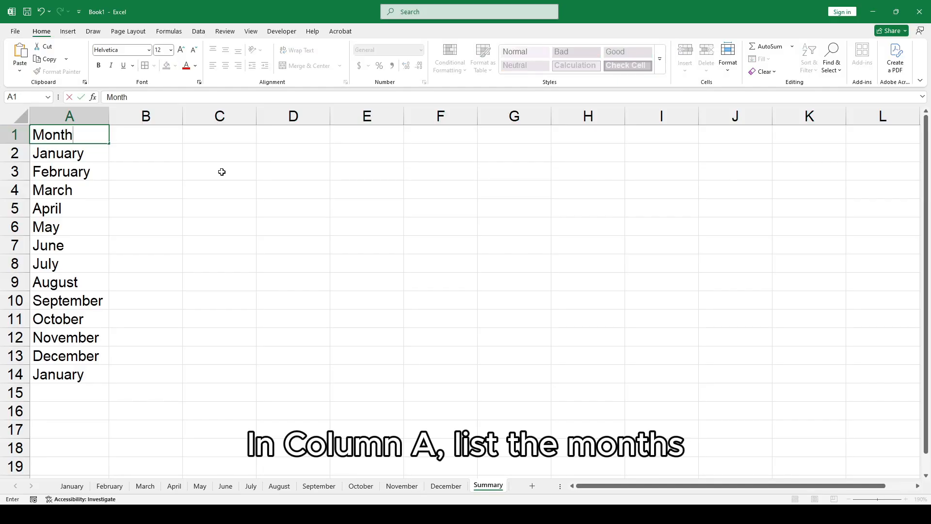
key(Tab)
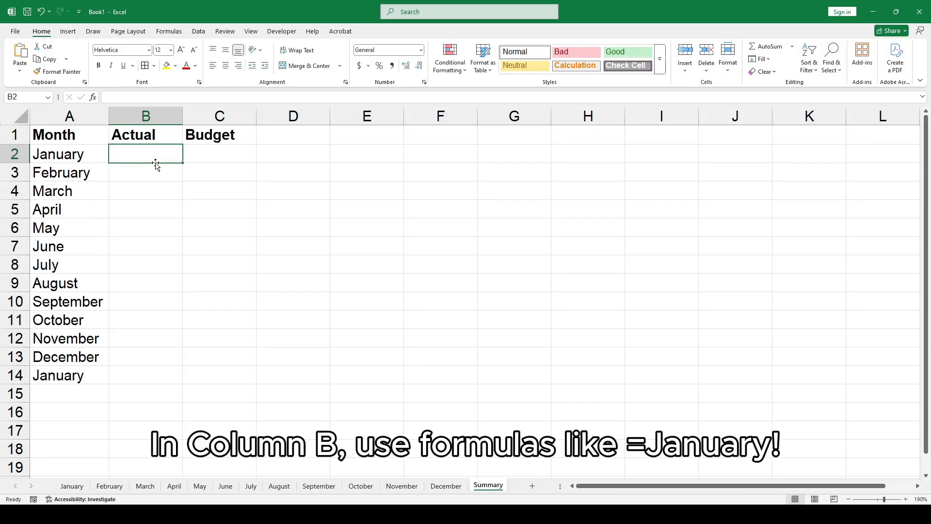
text(=)
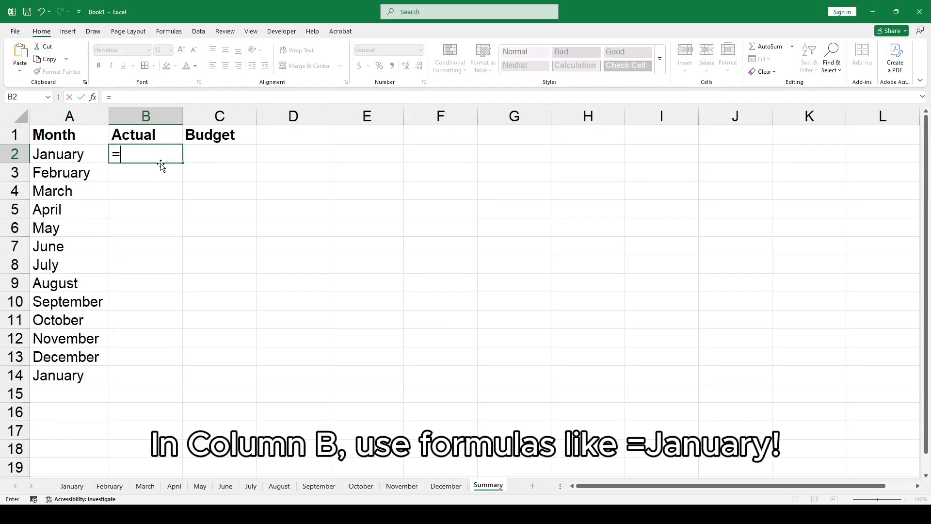
click(73, 485)
click(208, 232)
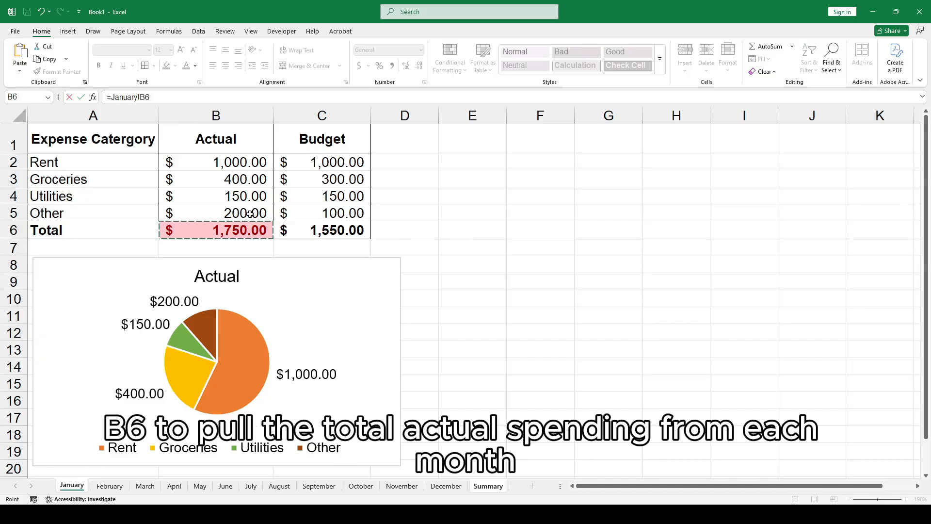
key(Return)
Fill B2's formula across to C2 and widen the Budget column.
click(183, 156)
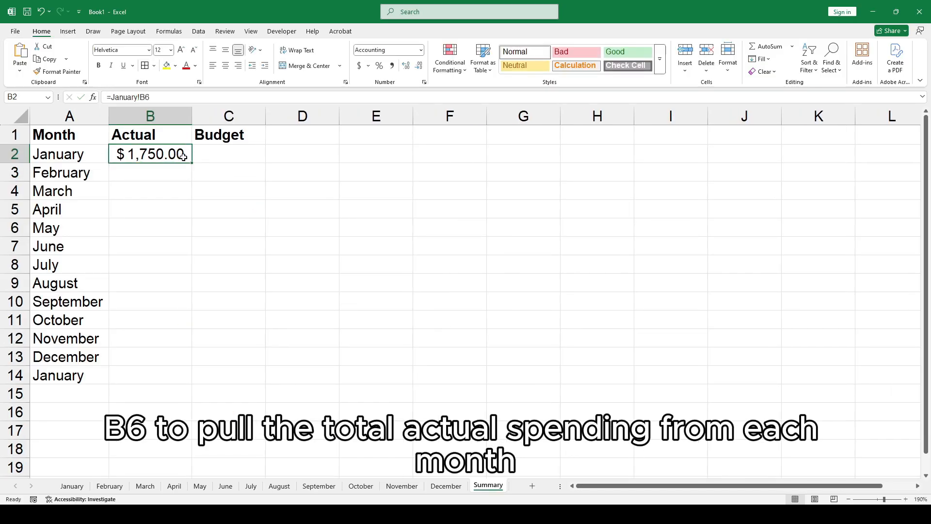
drag(193, 164, 269, 162)
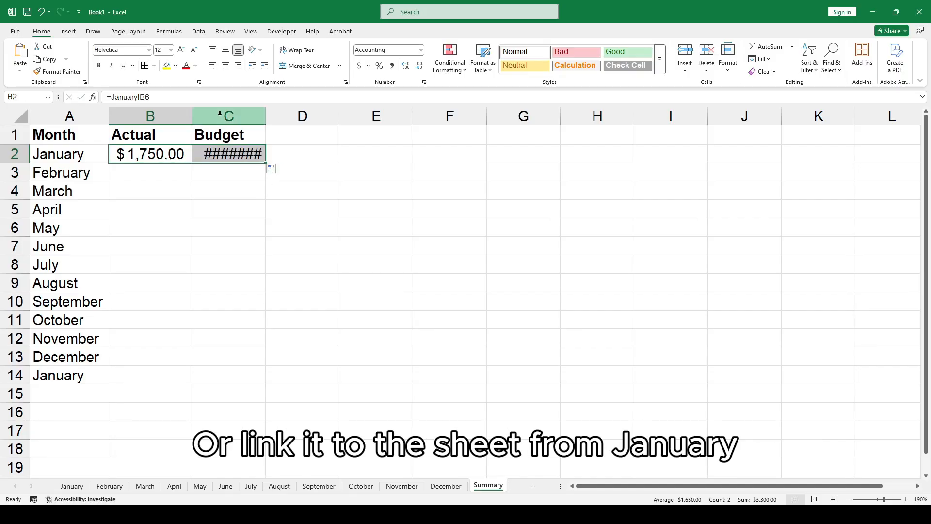
drag(188, 115, 292, 117)
click(221, 304)
click(165, 173)
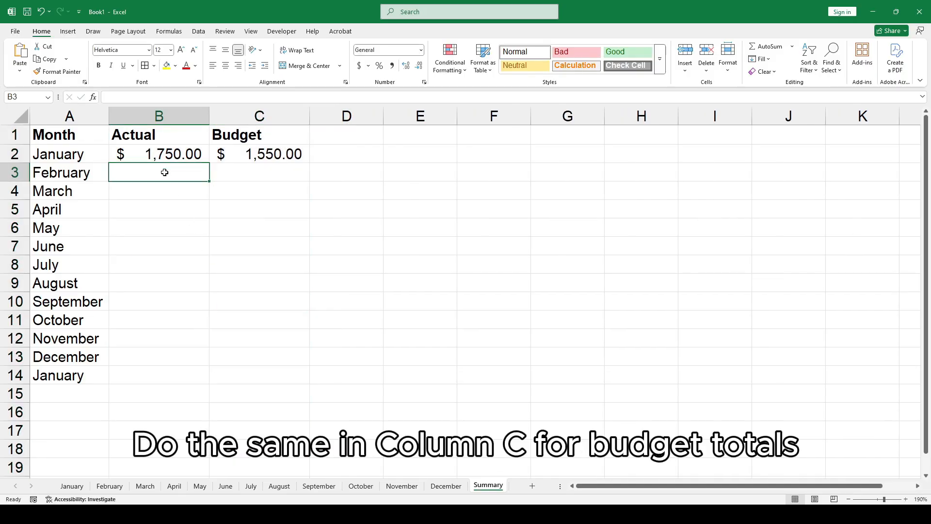
Link each month's Actual cell in the Summary sheet to that month's sheet total, finishing December in B13.
text(=)
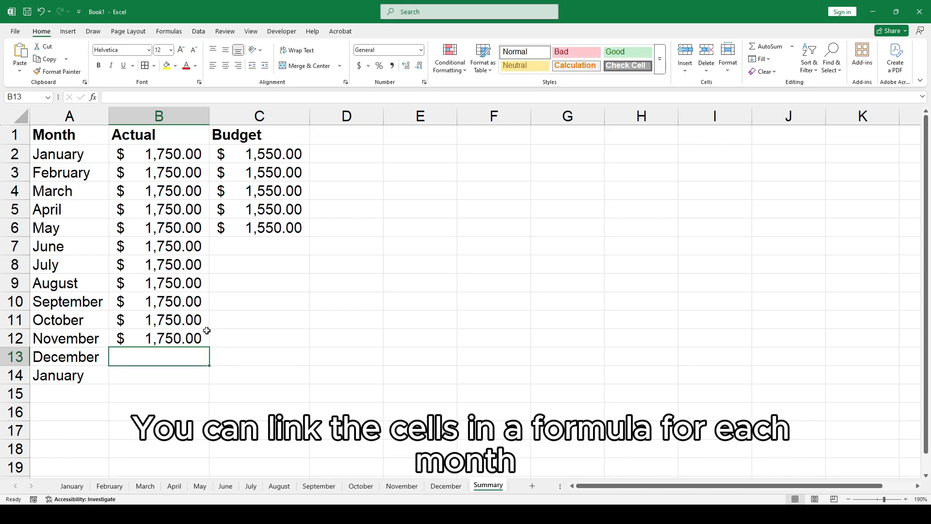
text(=)
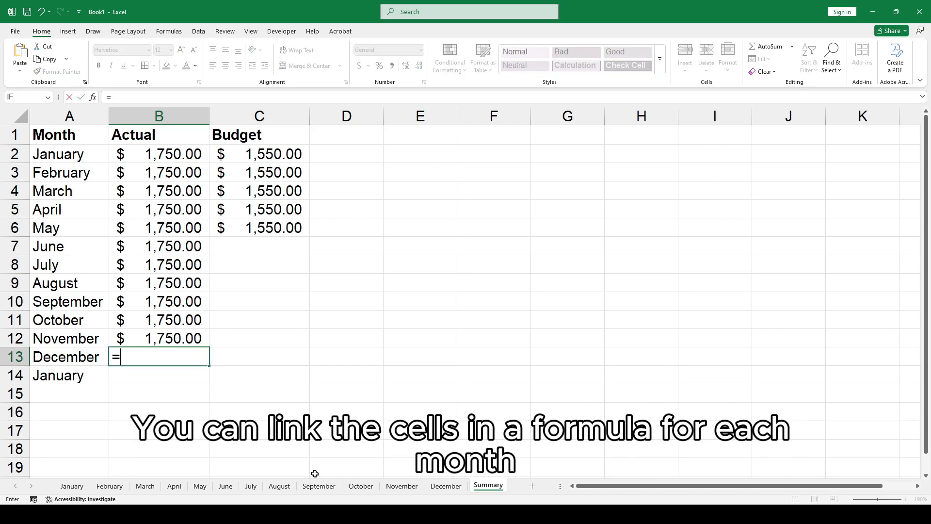
click(446, 486)
click(237, 237)
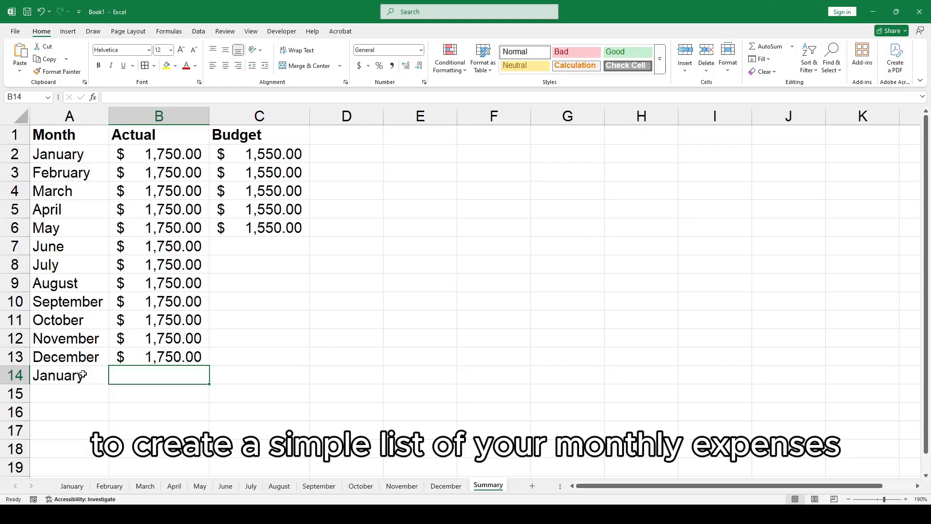
Delete the leftover January label in A14 and select the empty Budget cells C7 to C13.
key(Delete)
click(212, 388)
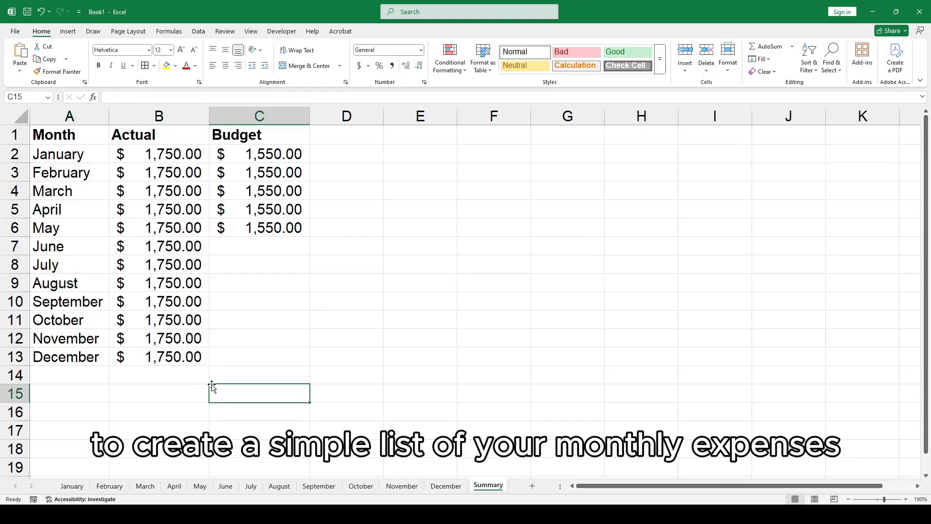
drag(194, 246, 284, 358)
click(259, 245)
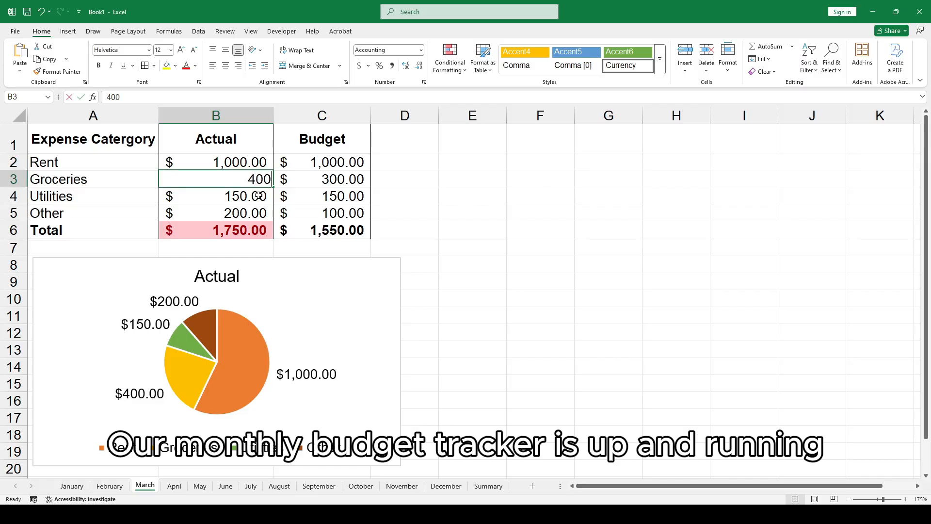
Set the Groceries actual amount to 300 on both the March and April sheets.
text(300)
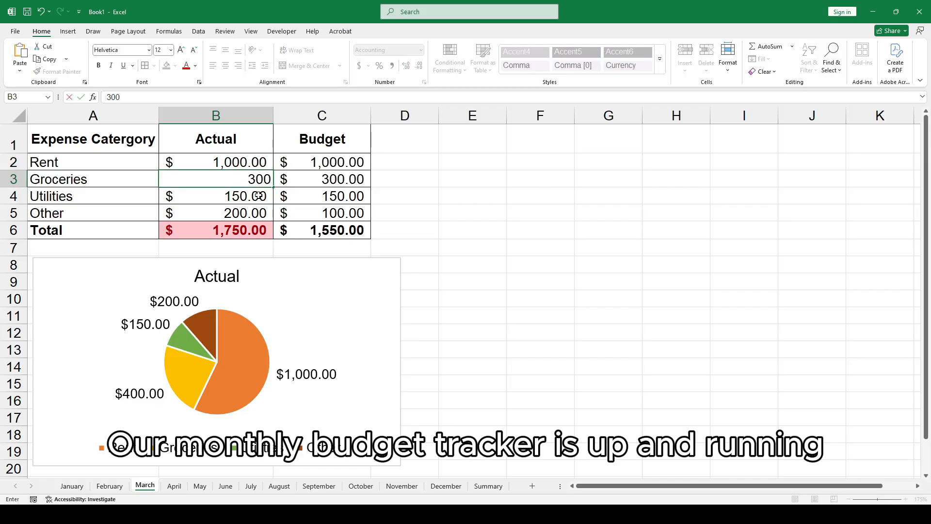
key(Return)
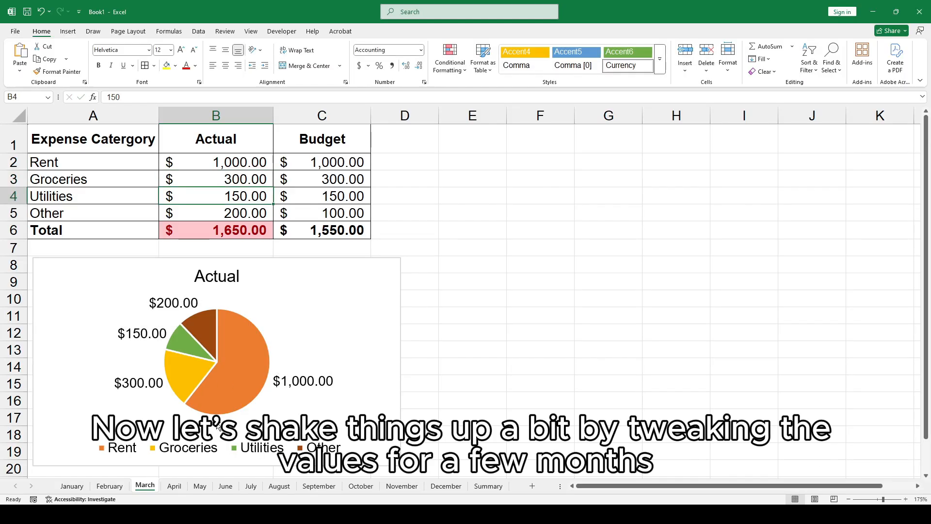
click(174, 486)
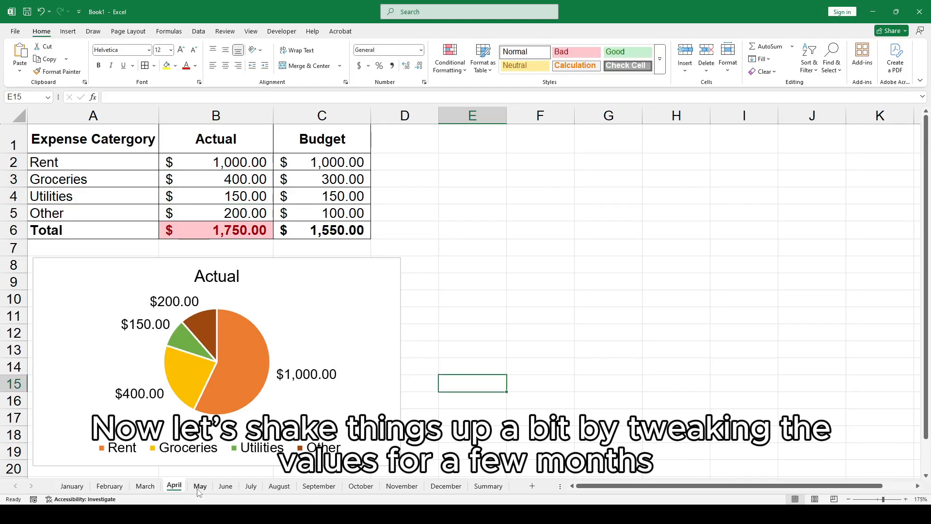
click(254, 183)
text(3)
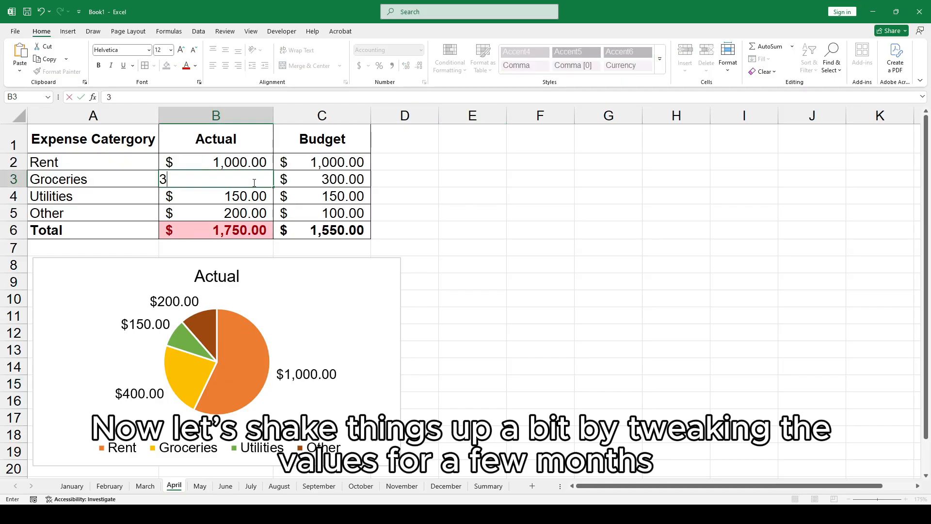
key(Return)
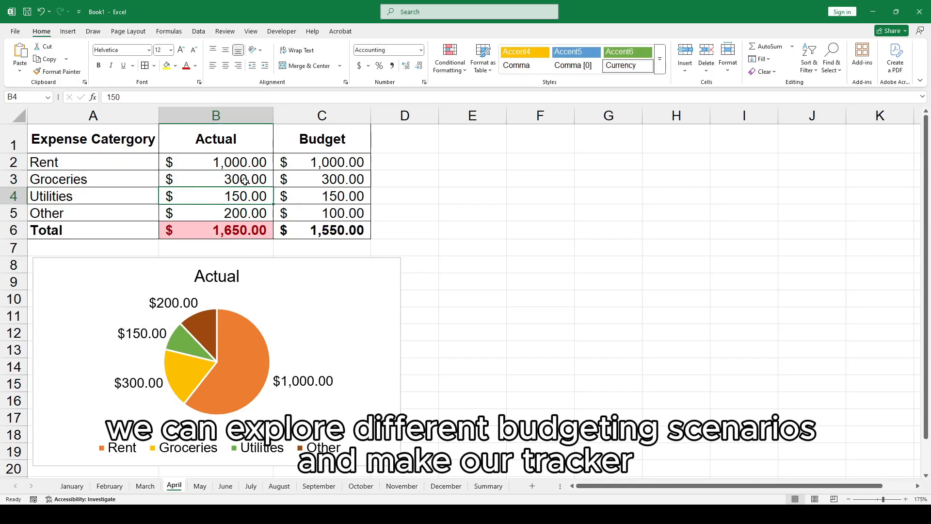
Set the Groceries actual amount on the May sheet to 350.
click(209, 490)
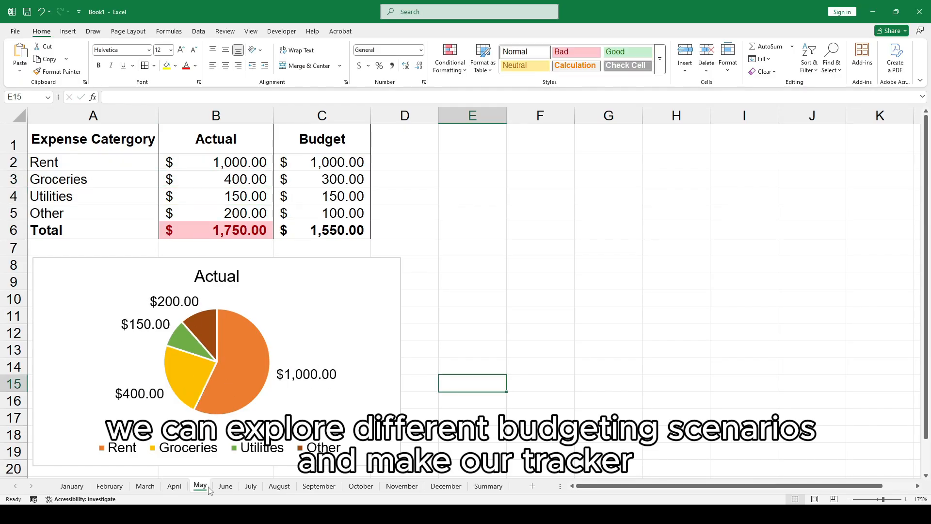
click(241, 181)
text(350)
key(Return)
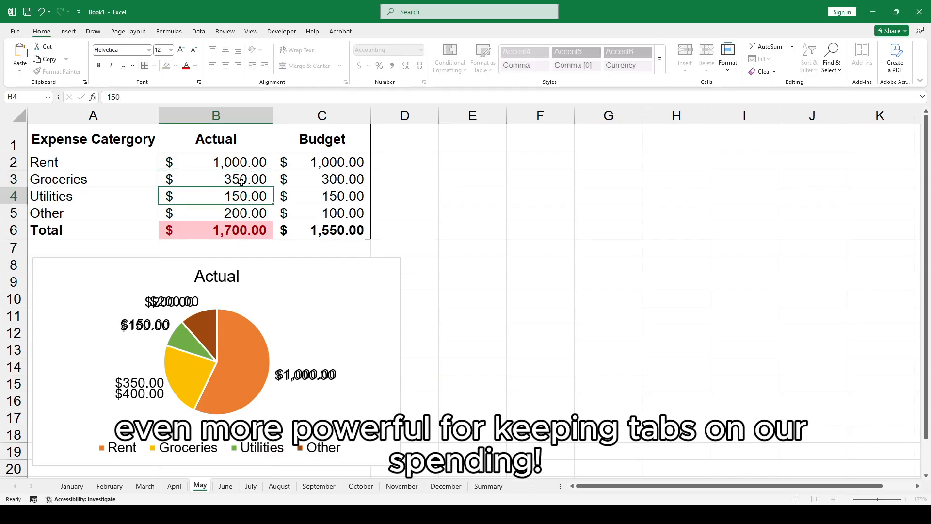
Total the monthly actual amounts in Summary cell B14 with =SUM(B2:B13).
click(278, 485)
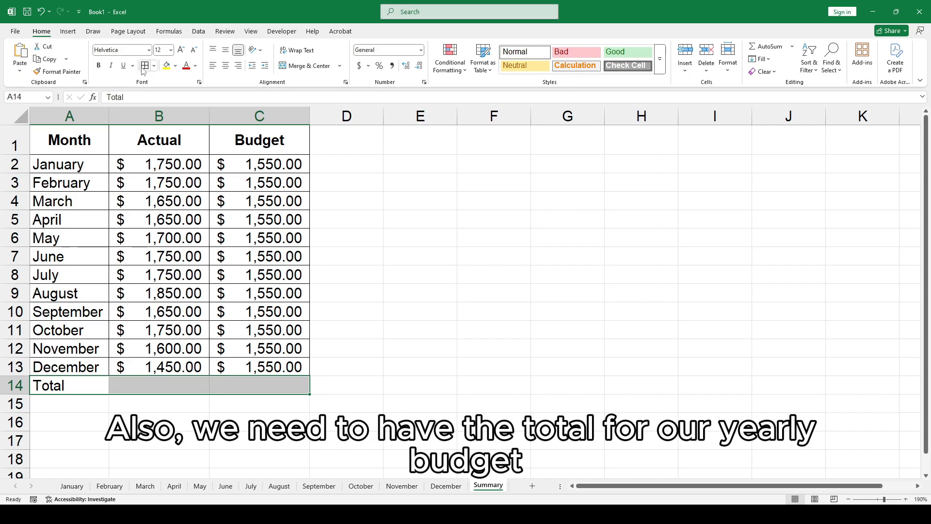
click(252, 371)
click(167, 385)
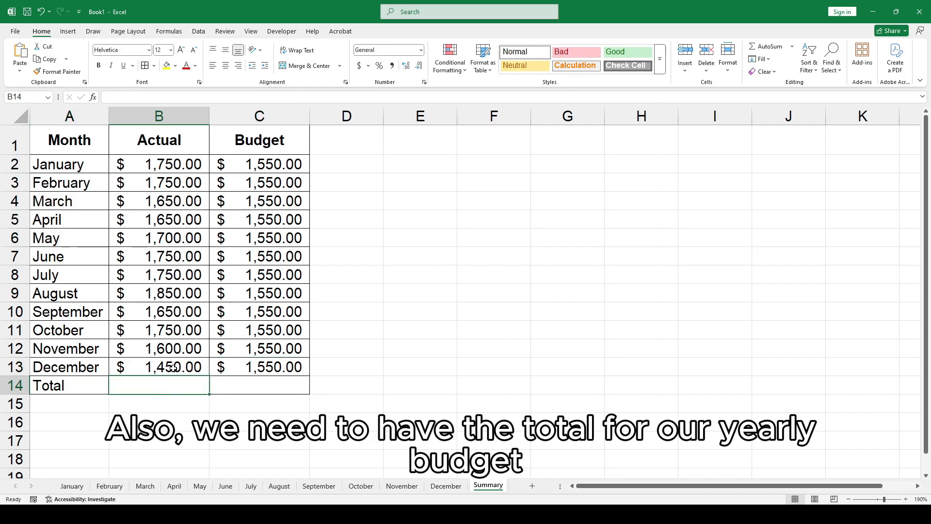
text(=sum)
key(Tab)
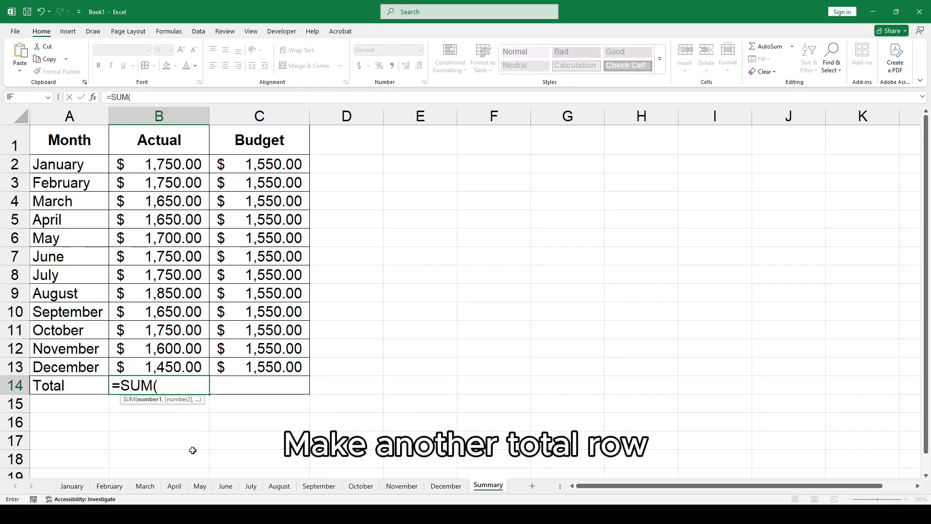
drag(167, 156, 164, 350)
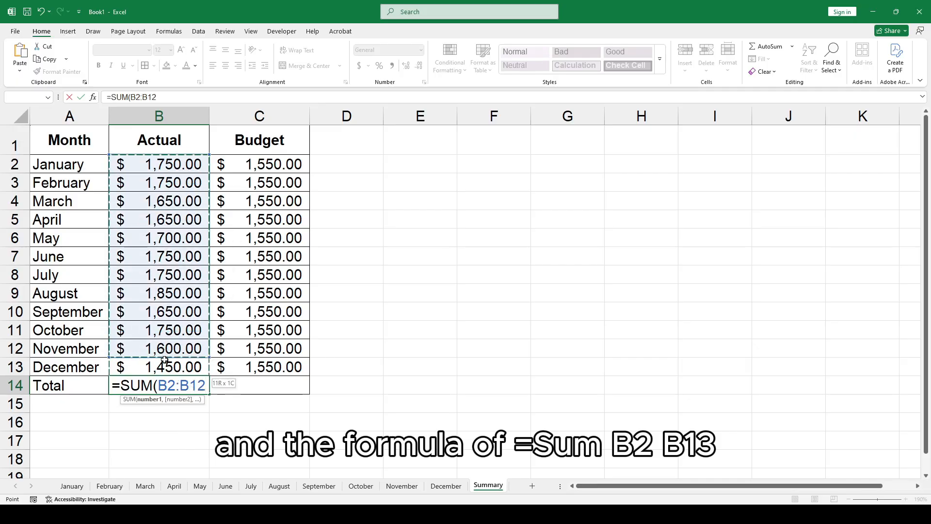
key(Return)
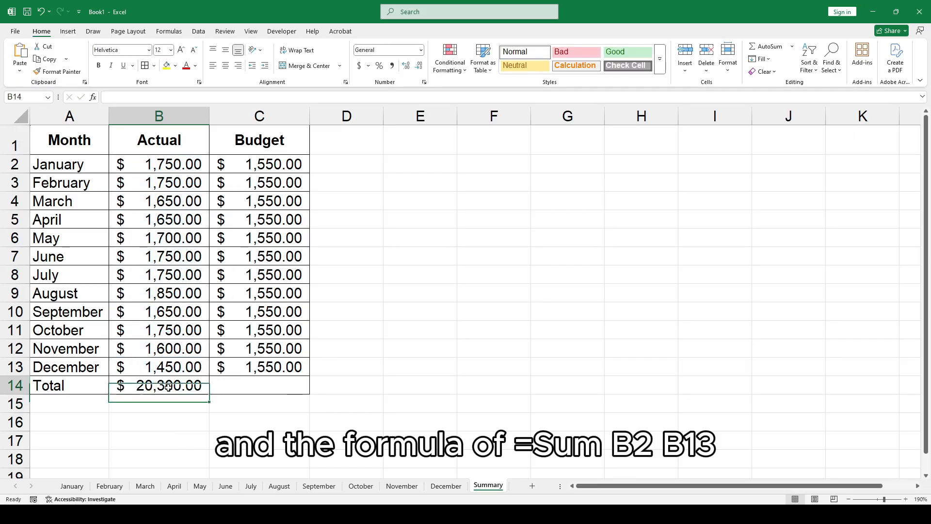
Copy the total formula from B14 across to C14 for the Budget column.
click(212, 393)
click(190, 389)
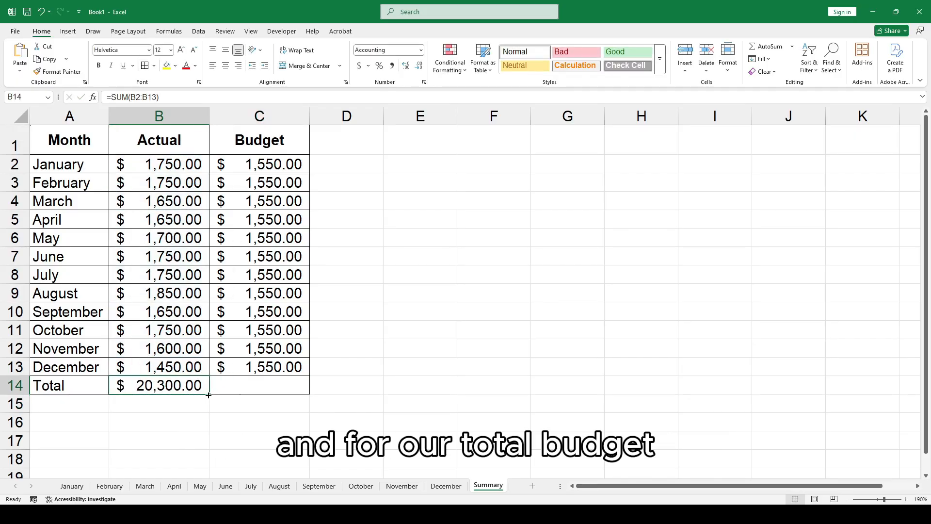
drag(216, 395, 283, 391)
Select the Month and Actual data A1:B13 and insert a 2-D pie chart.
drag(69, 140, 159, 366)
click(68, 31)
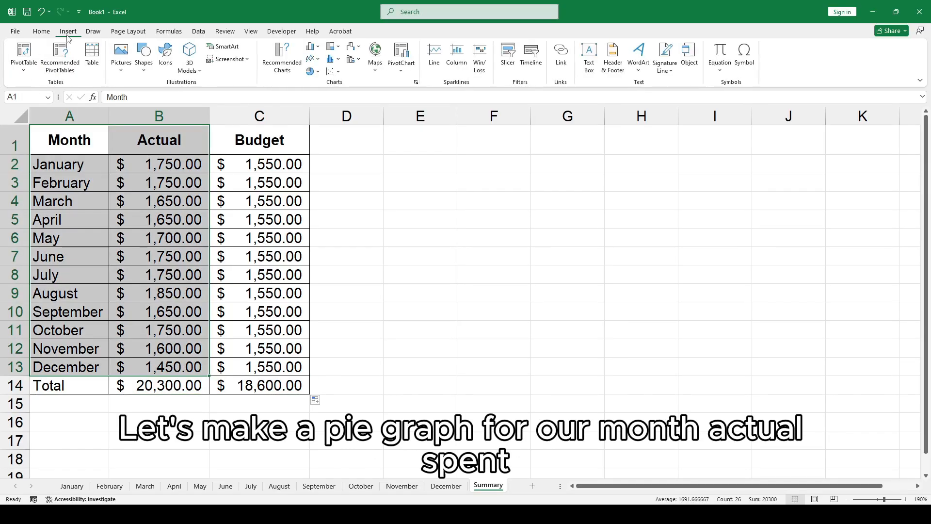
click(310, 73)
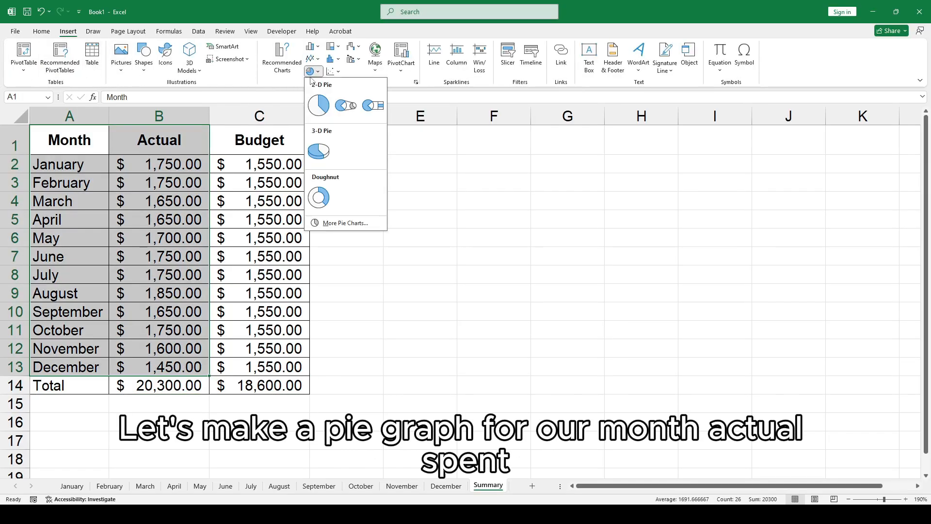
click(318, 103)
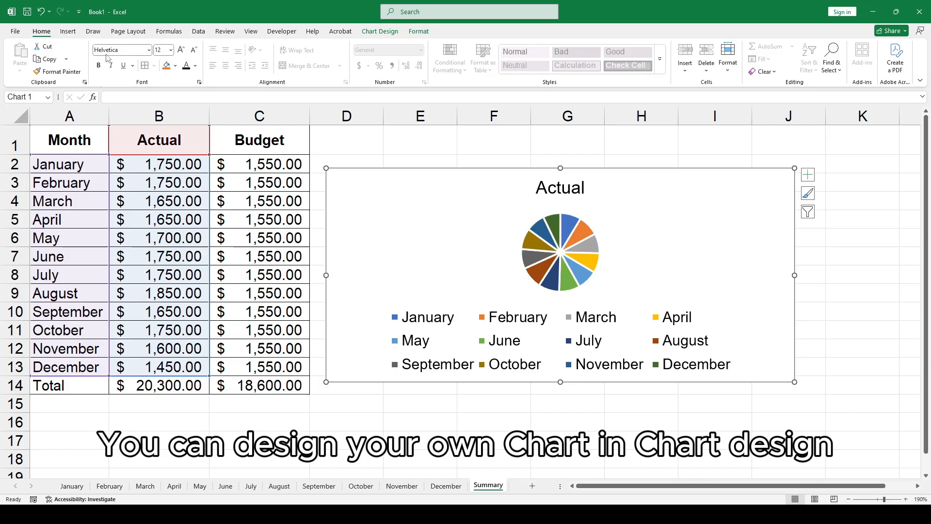
Apply a chart design with data labels to the pie chart and narrow it to sit beside the table.
click(383, 32)
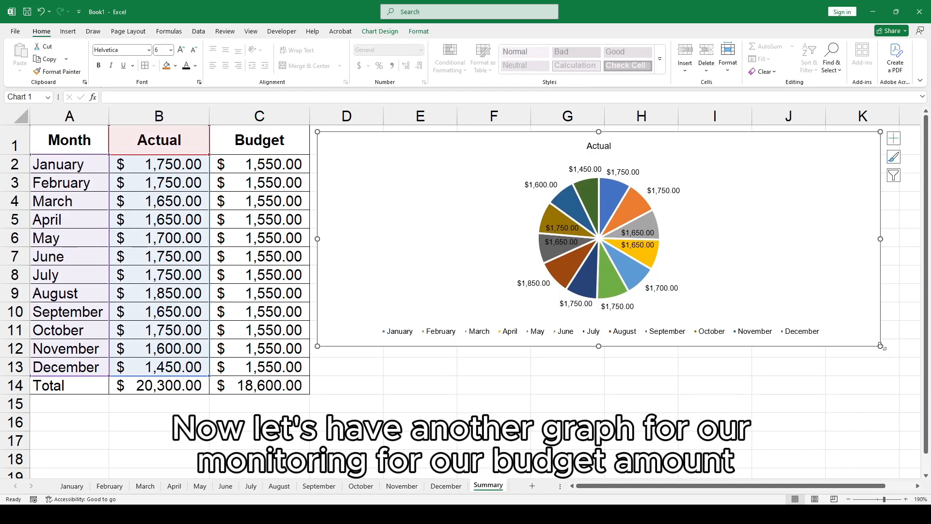
drag(880, 345, 765, 343)
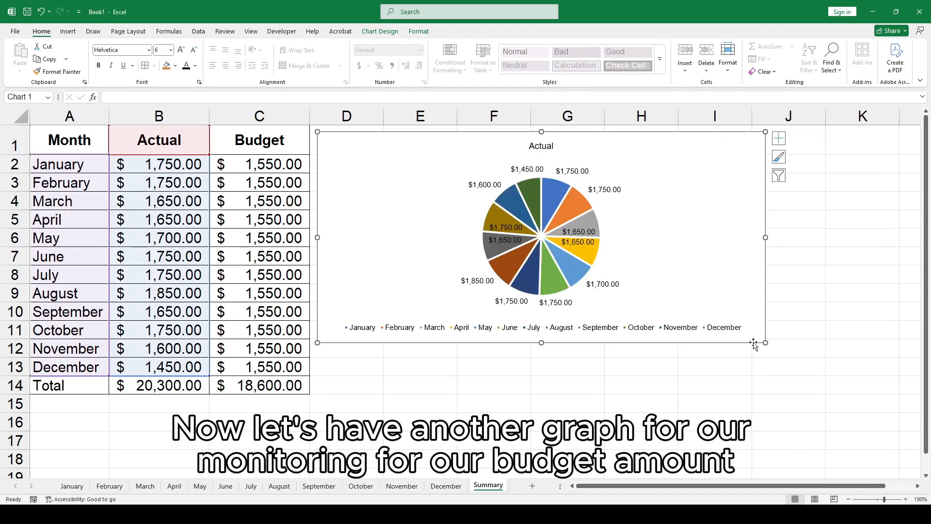
click(790, 274)
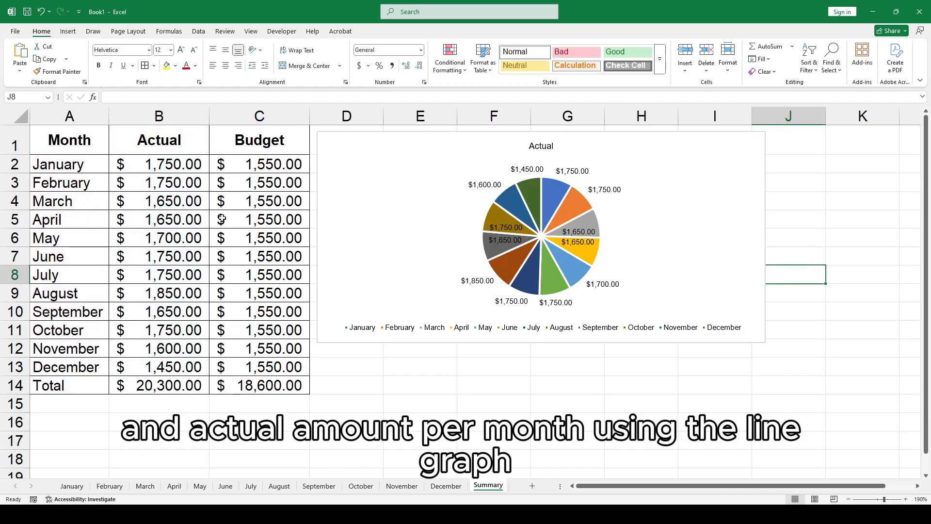
Select the Month, Actual and Budget data A1:C13 and insert a line chart comparing them.
drag(63, 148, 156, 369)
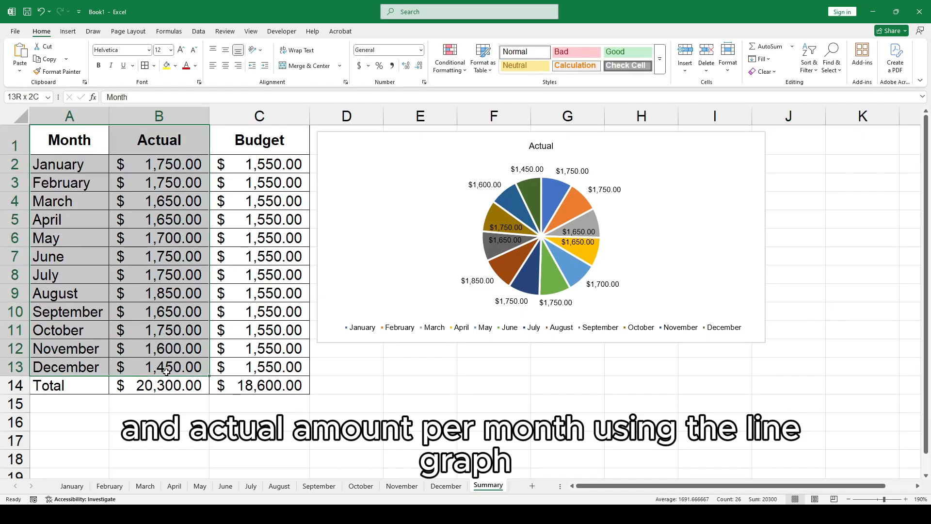
drag(73, 148, 229, 368)
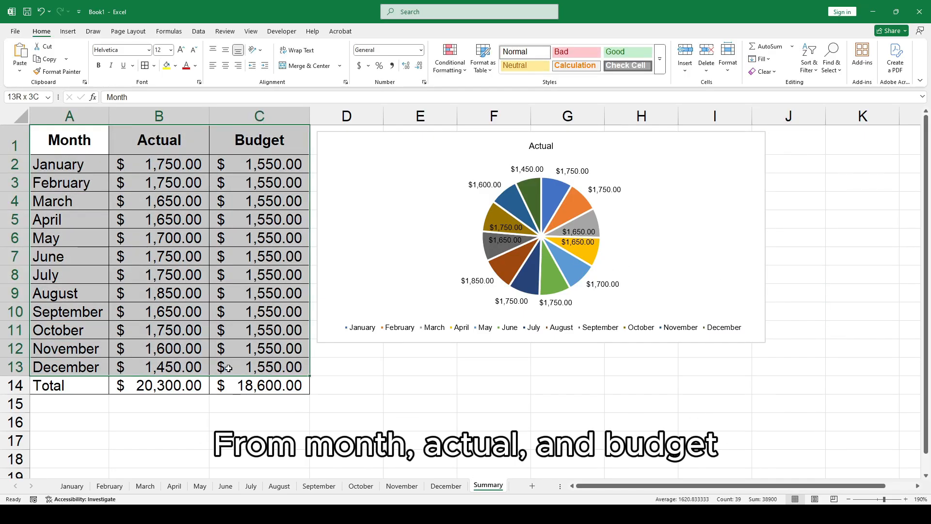
click(67, 32)
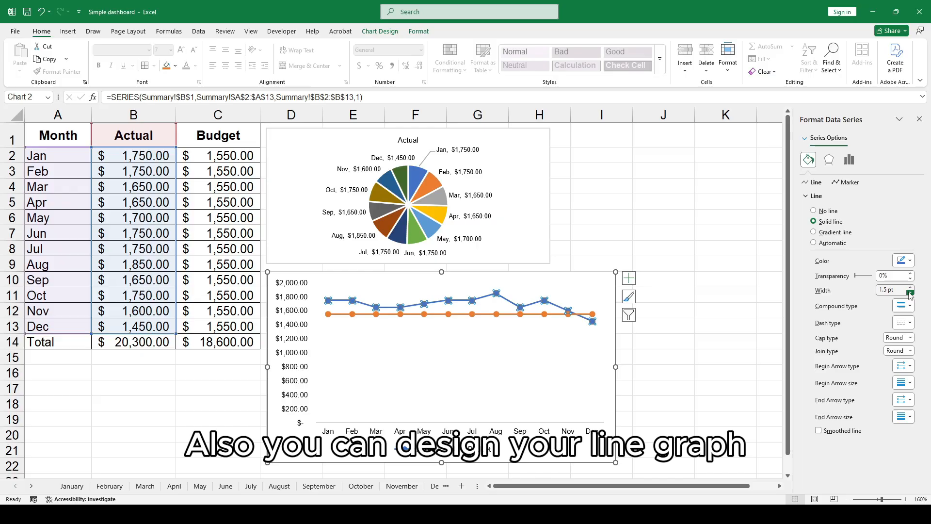
Resize the line chart to match the pie chart's width and align it directly beneath the pie chart.
click(573, 371)
click(736, 311)
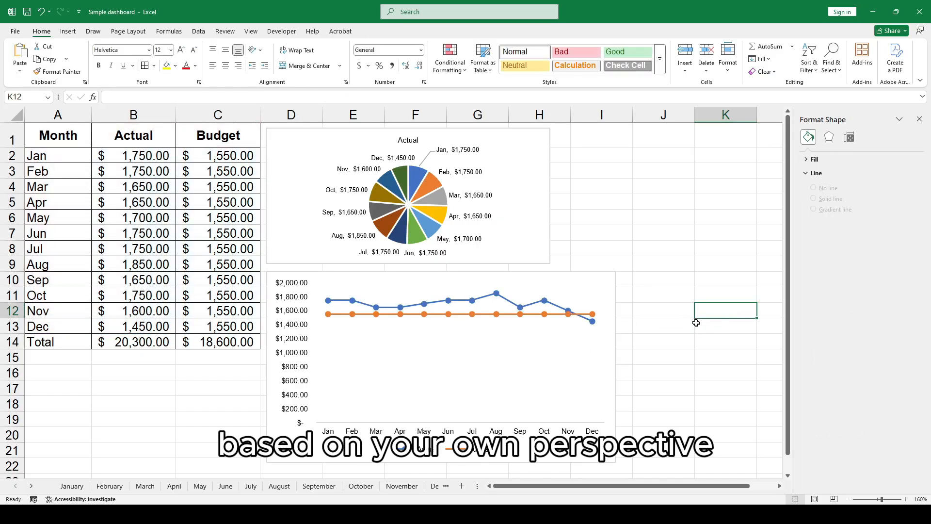
click(533, 359)
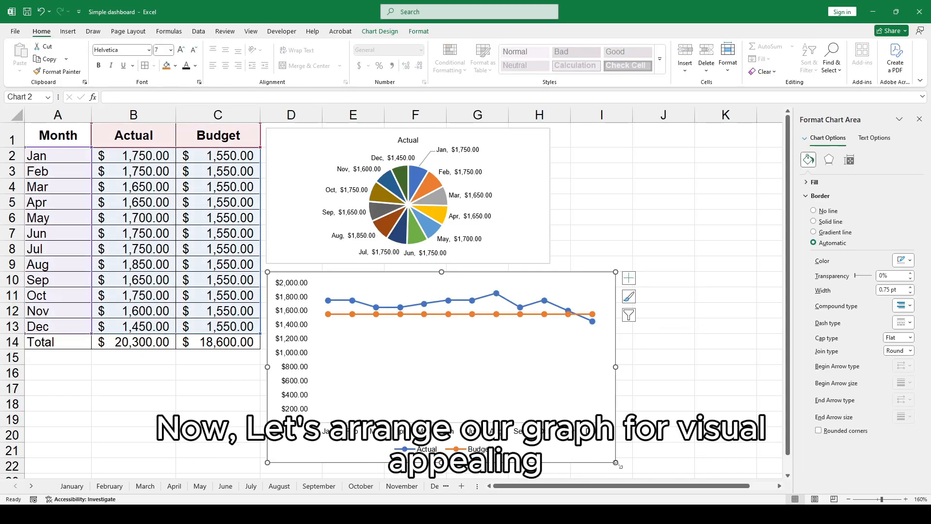
drag(616, 463, 551, 448)
click(667, 326)
drag(480, 278, 479, 273)
click(622, 244)
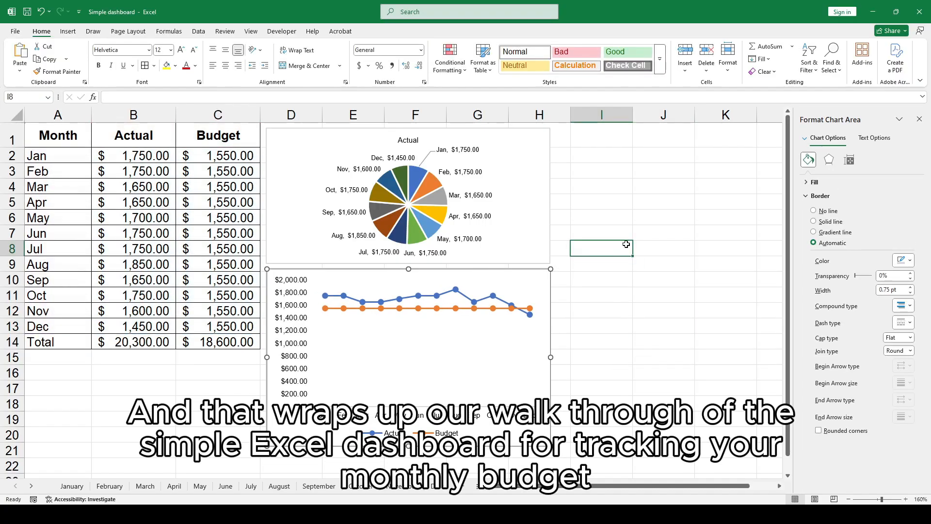